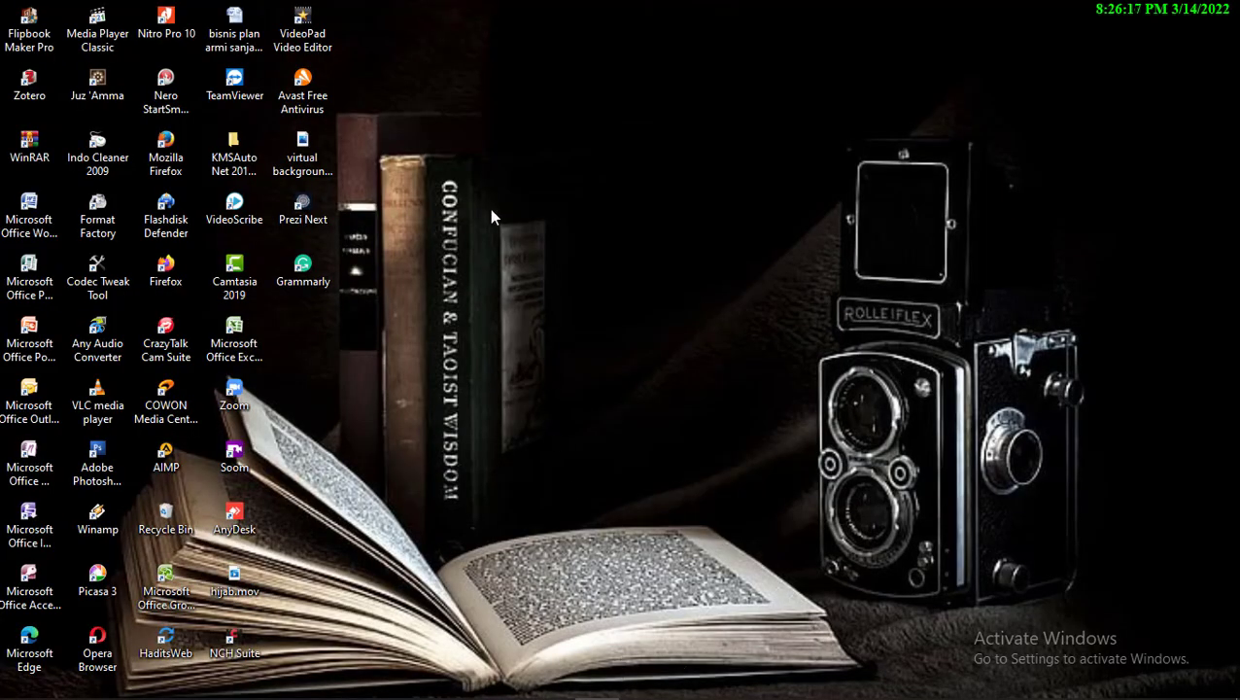
Refresh the desktop and launch Zotero
right_click(483, 148)
click(523, 201)
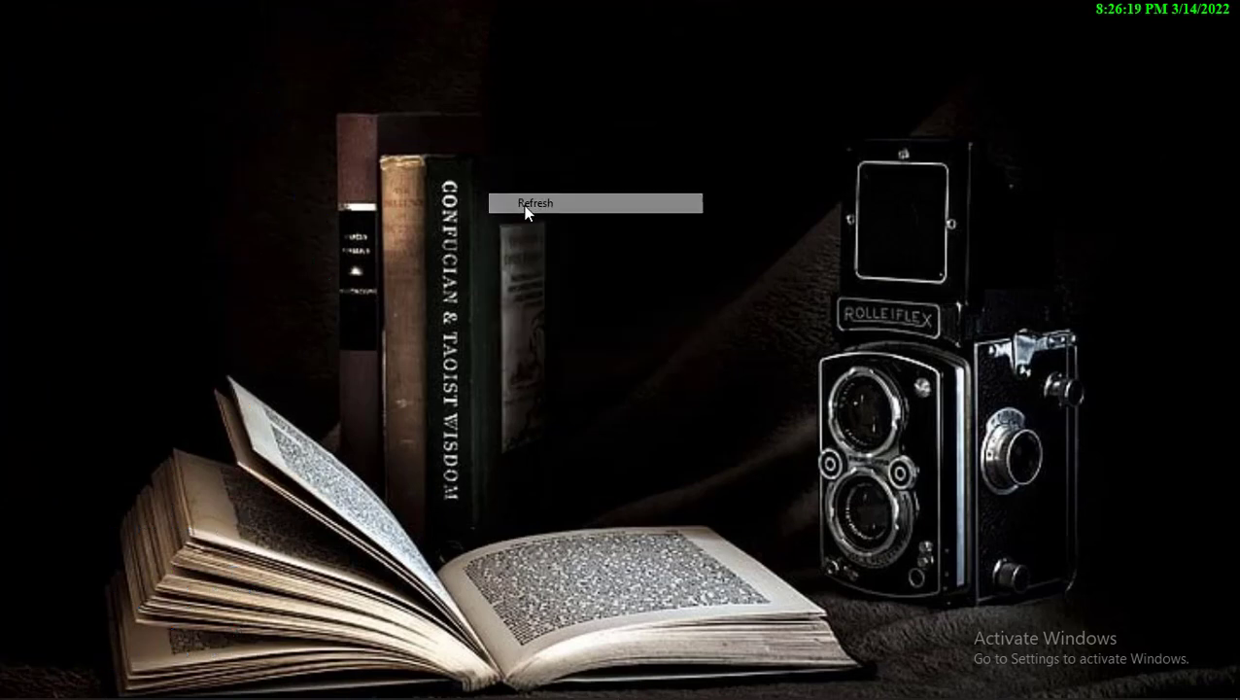
right_click(523, 206)
click(466, 236)
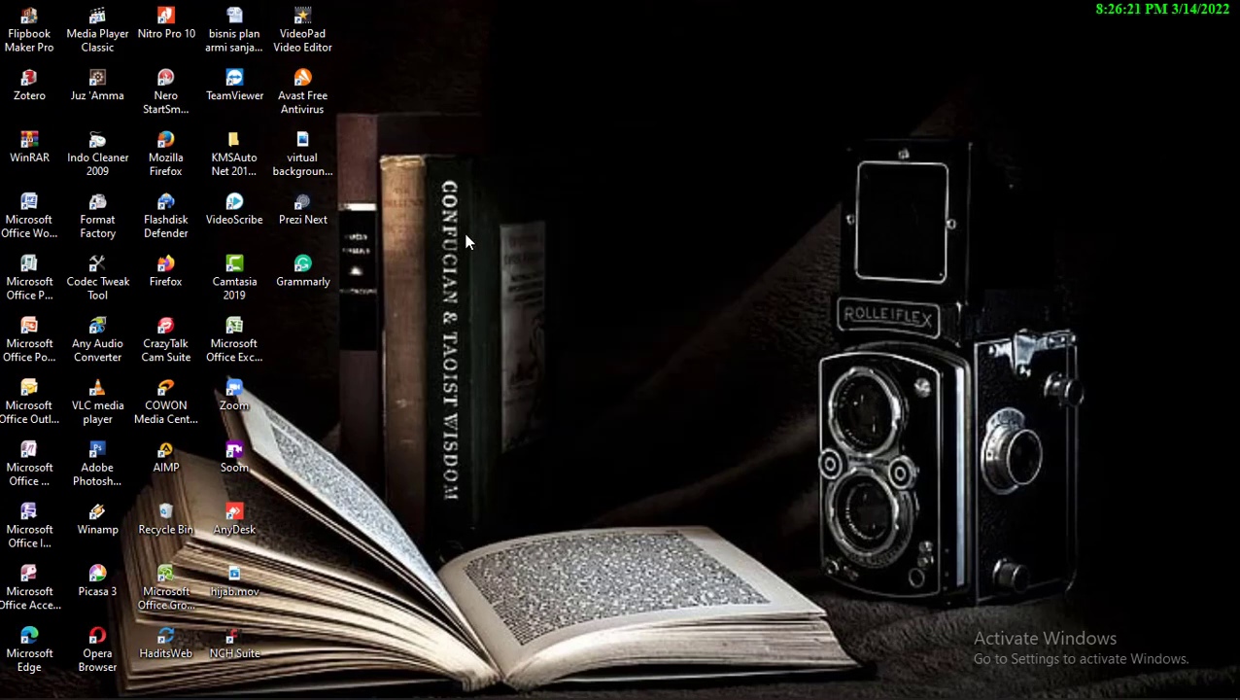
click(35, 90)
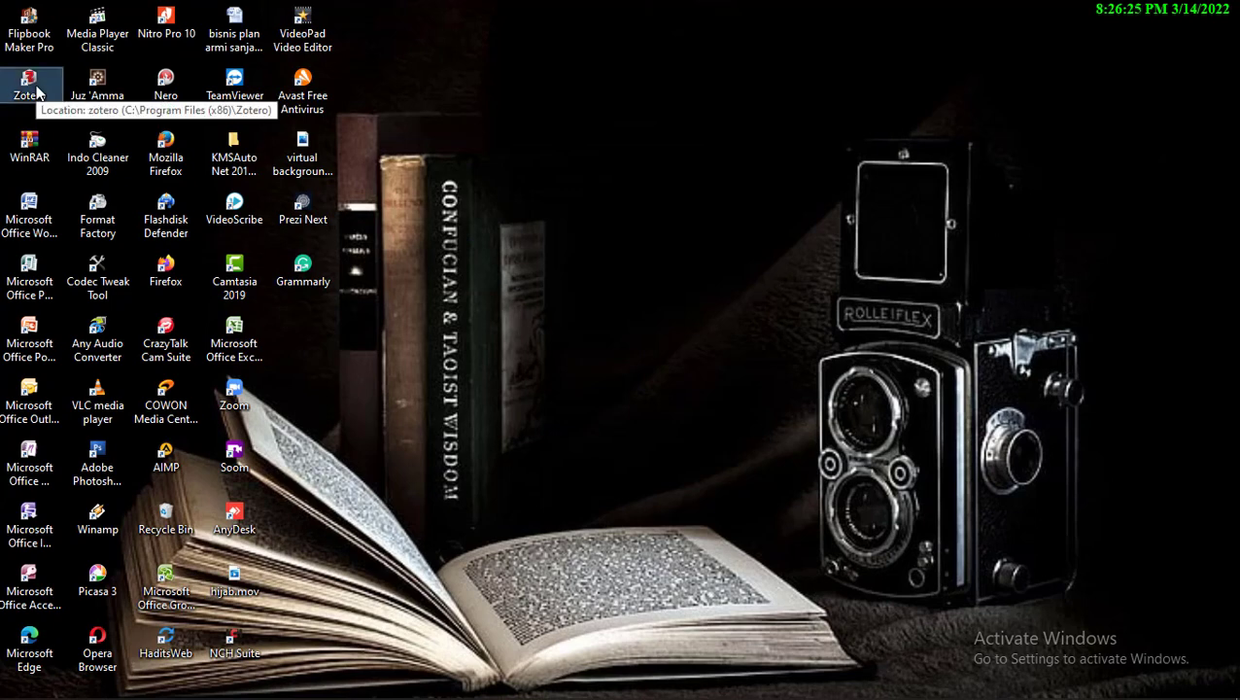
double_click(35, 89)
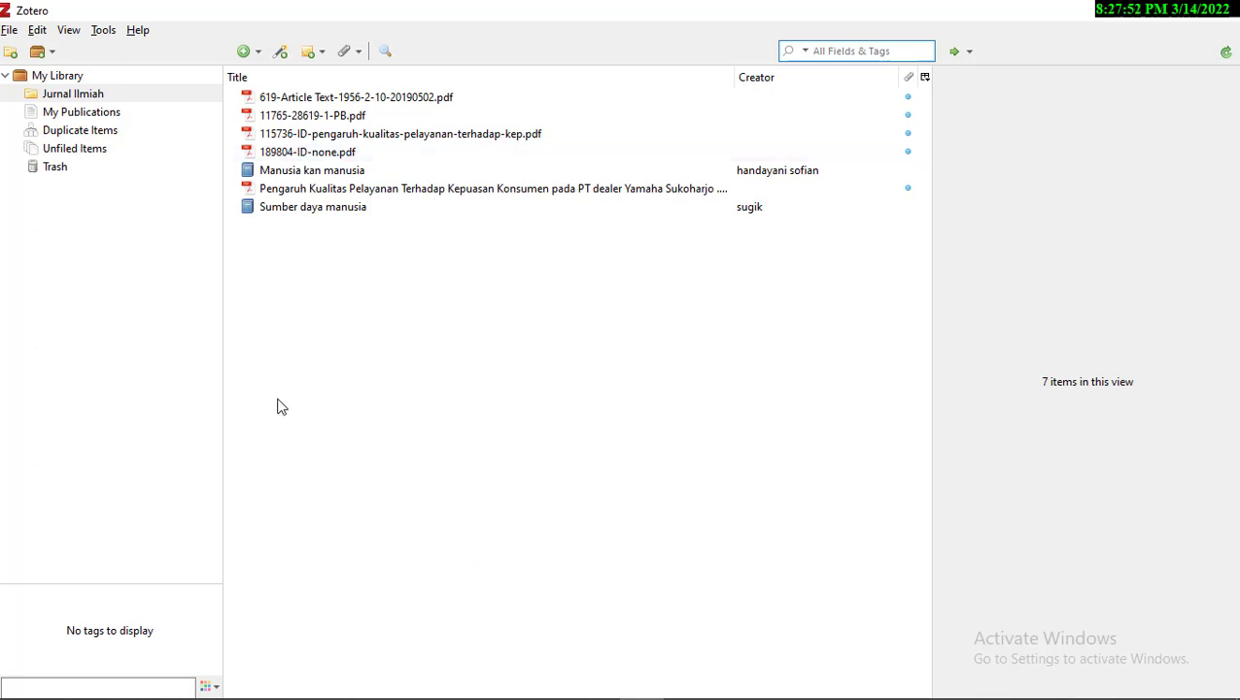
Switch to File Explorer, select all four PDFs in D:\Jurnal and add them to Zotero's Jurnal Ilmiah collection, dismissing the metadata retrieval
mouse_move(220, 657)
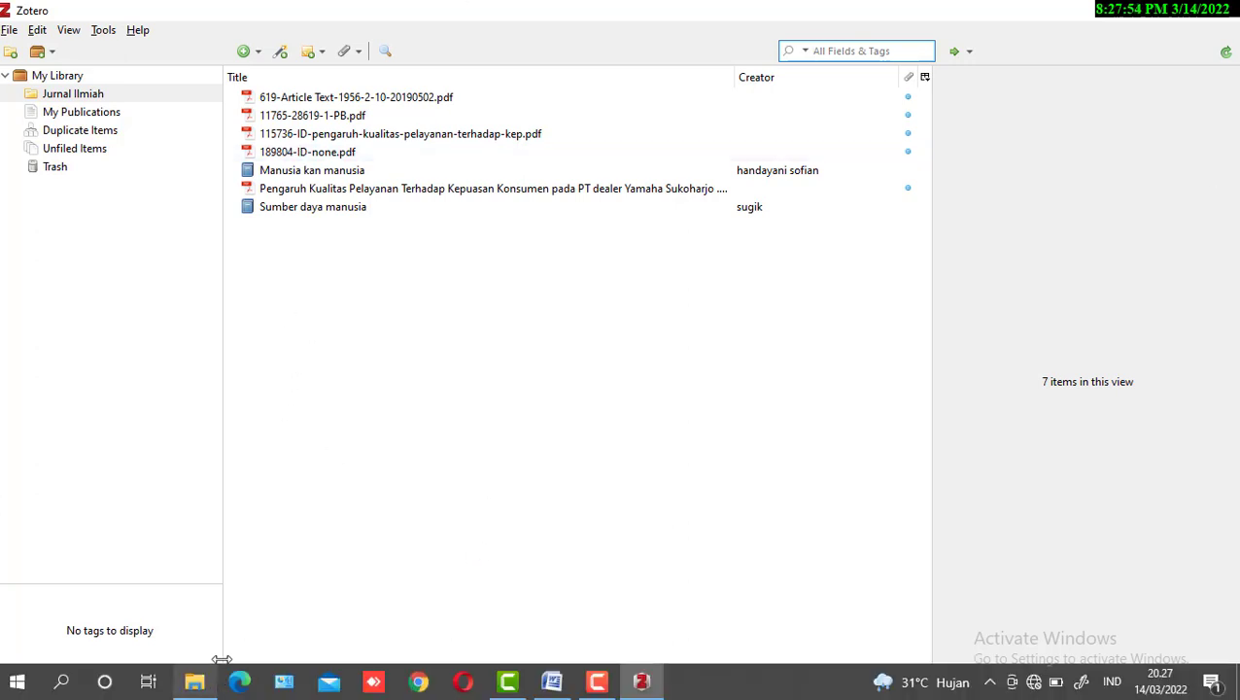
click(197, 684)
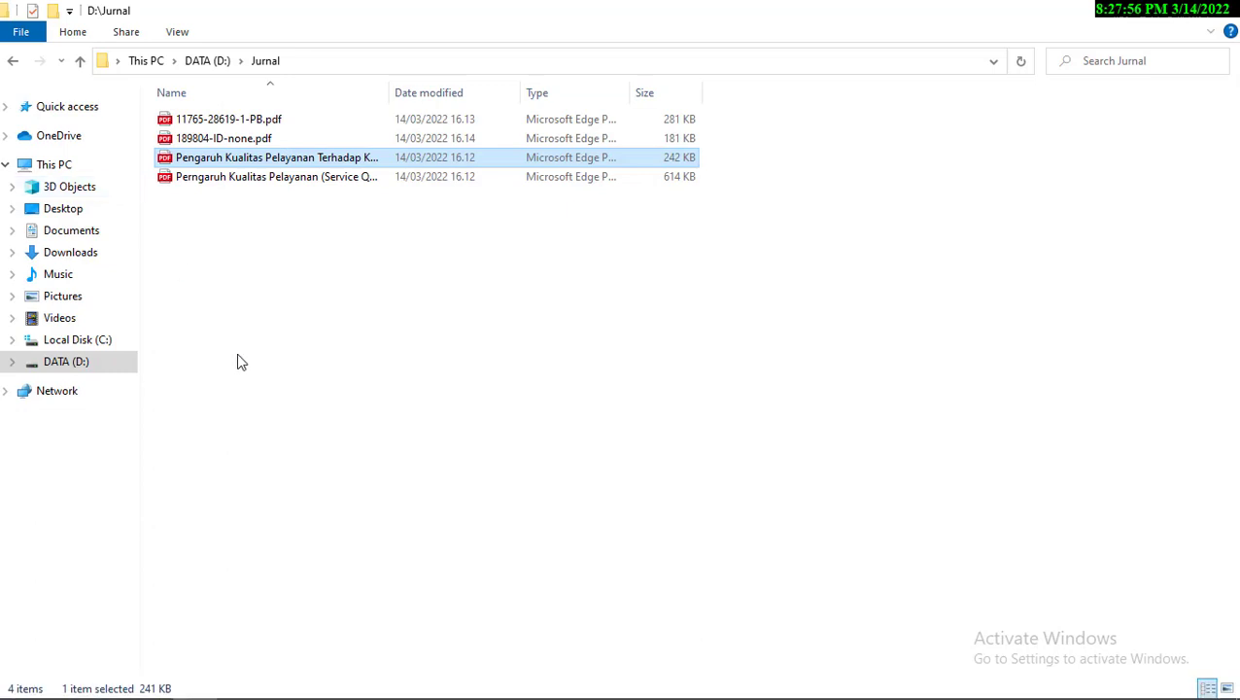
click(139, 296)
click(186, 120)
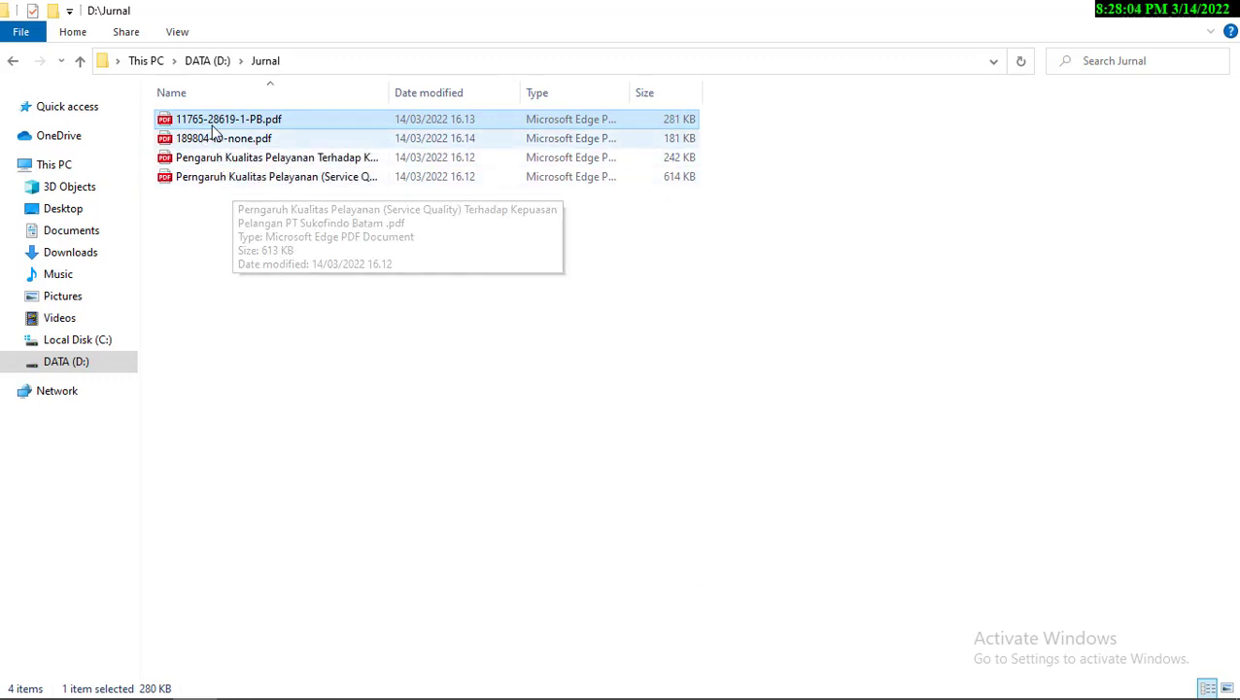
key(F2)
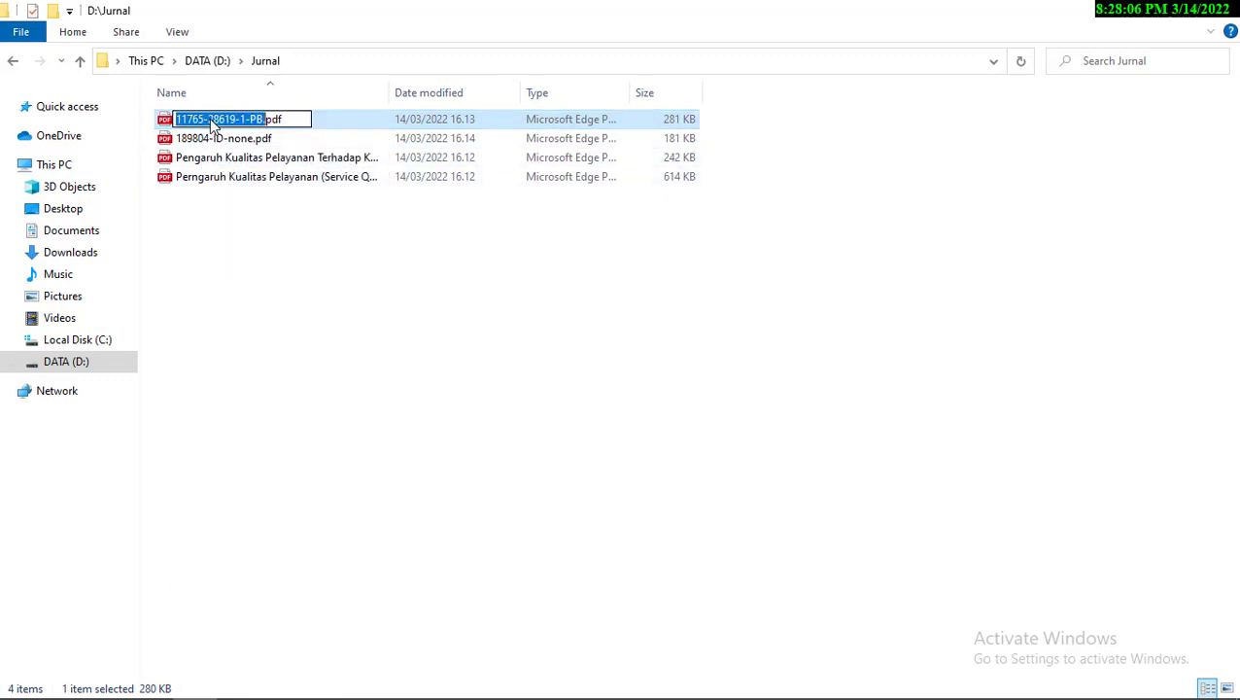
click(327, 120)
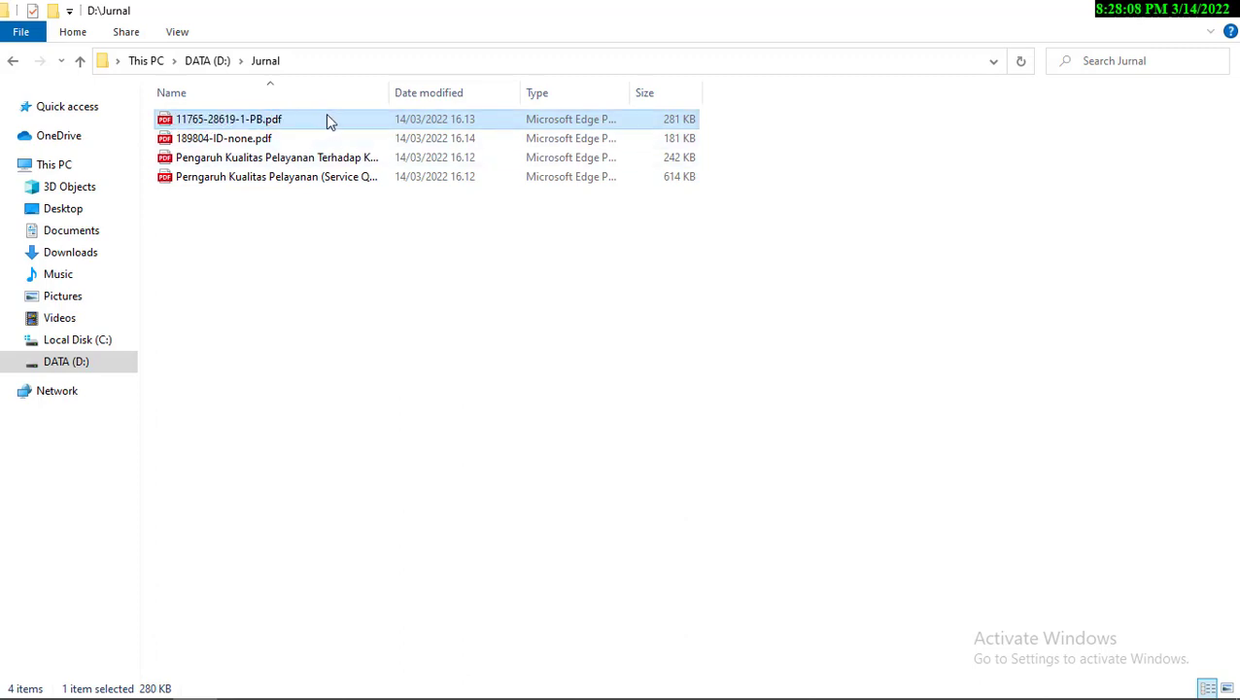
key(shift+Down)
key(shift+Down)
key(shift+Down)
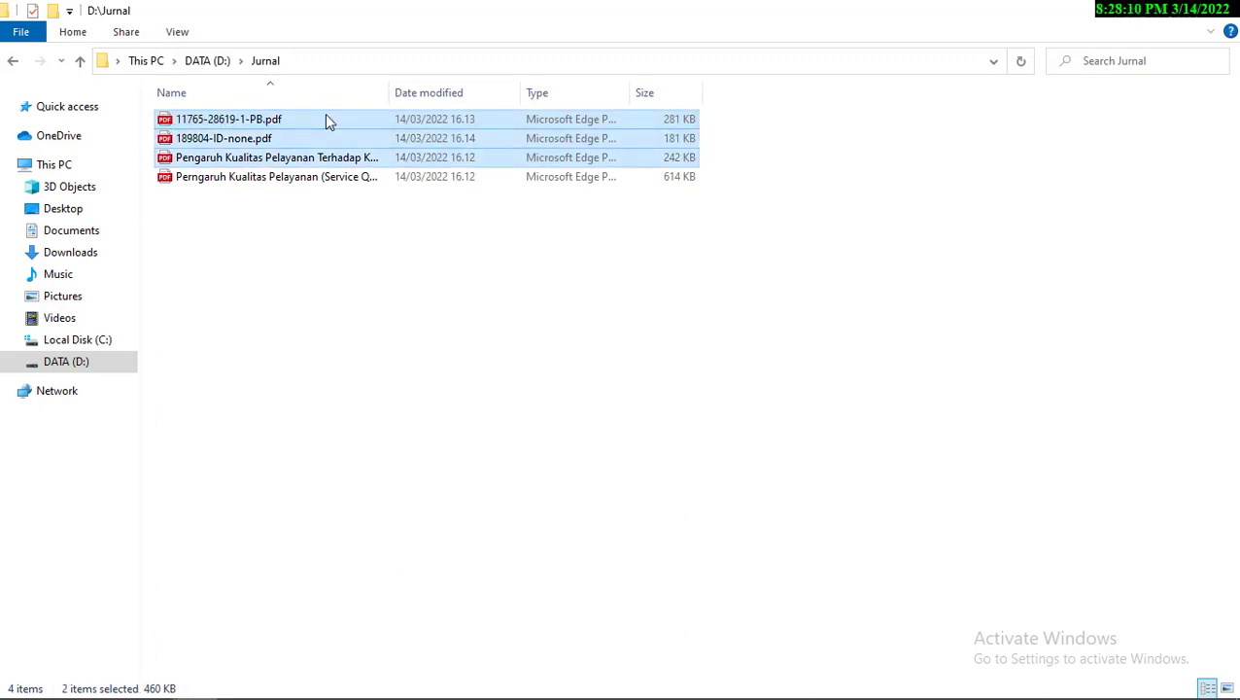
drag(293, 137, 526, 364)
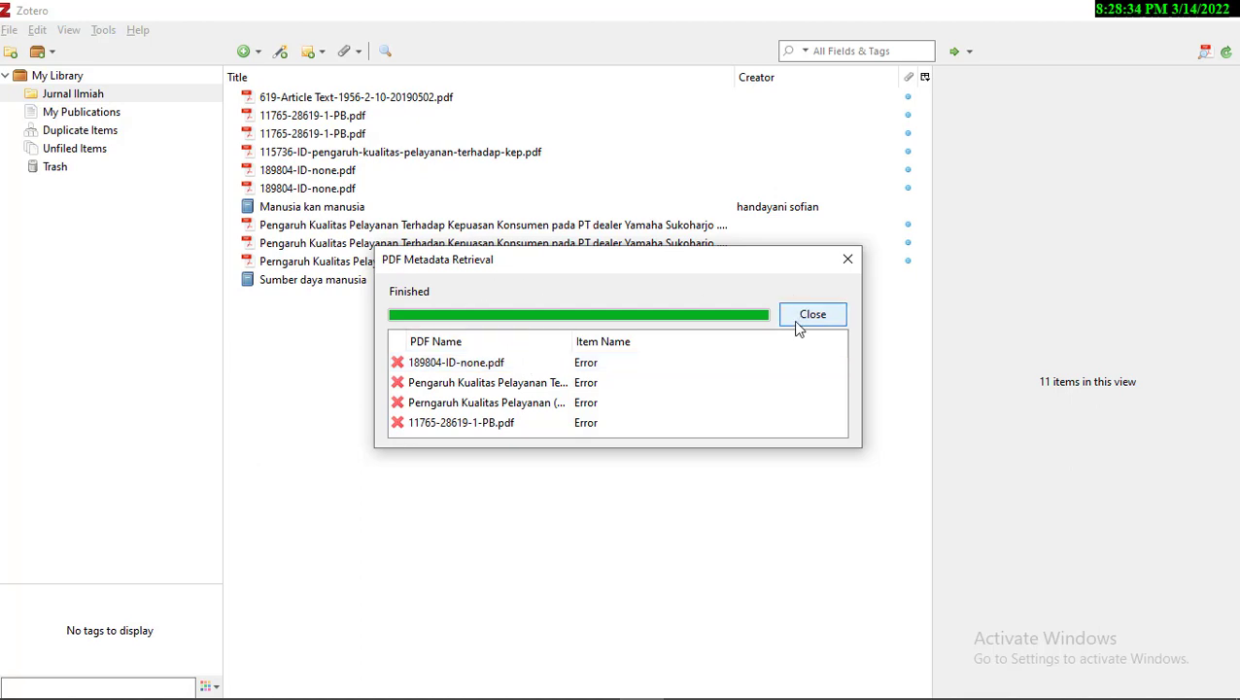
click(848, 263)
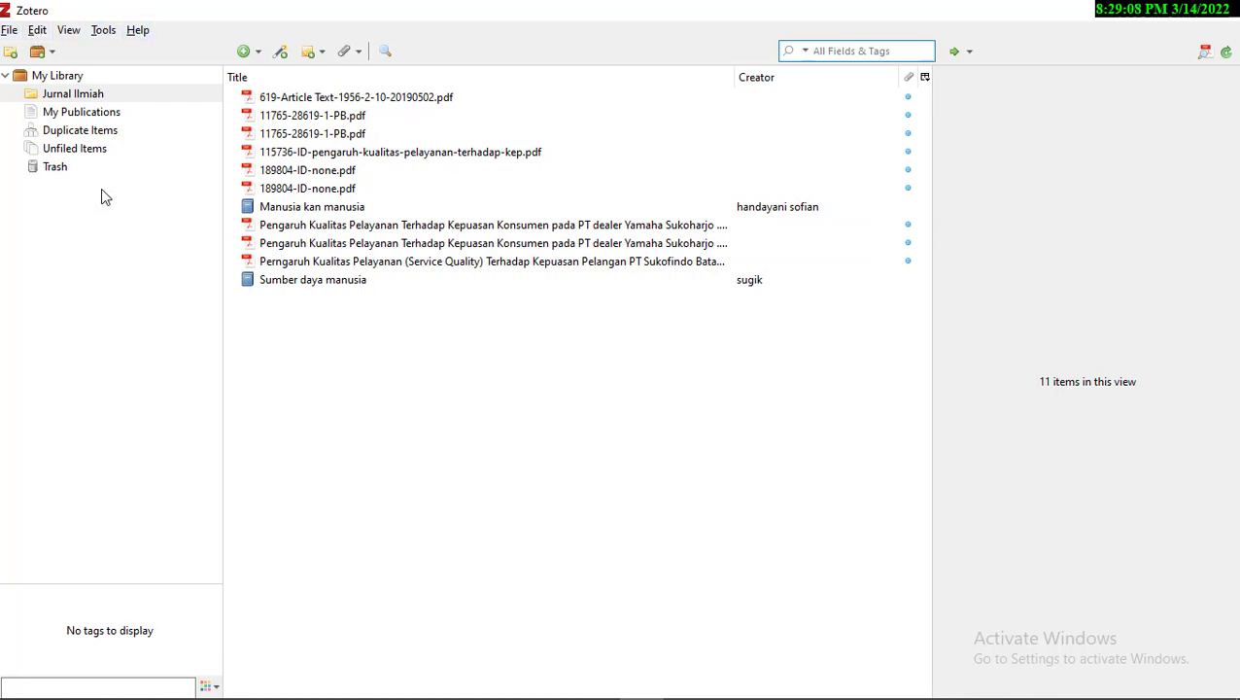
click(9, 30)
mouse_move(42, 36)
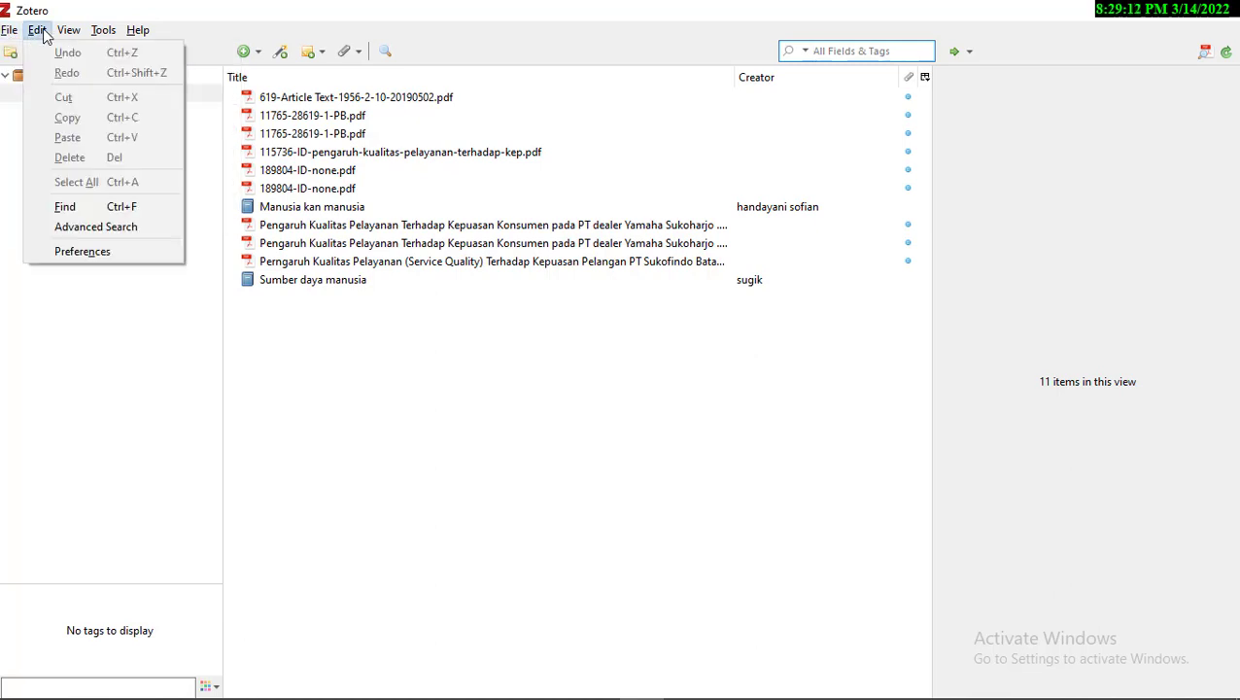
mouse_move(140, 30)
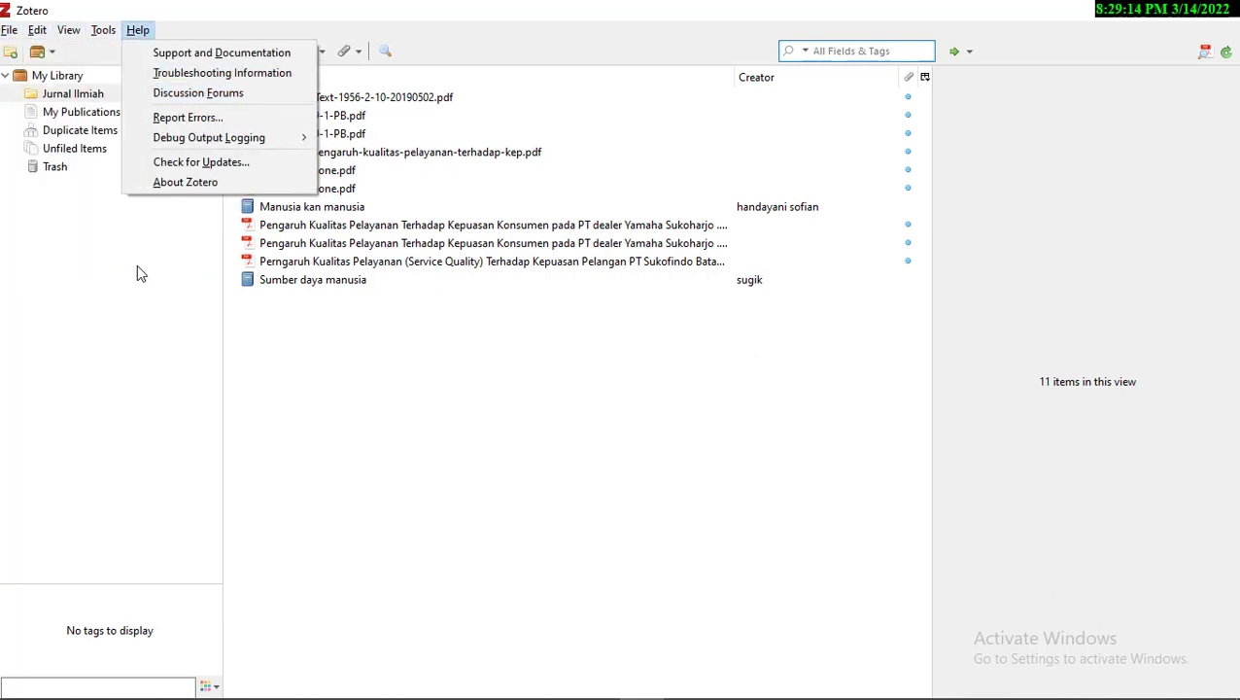
click(75, 53)
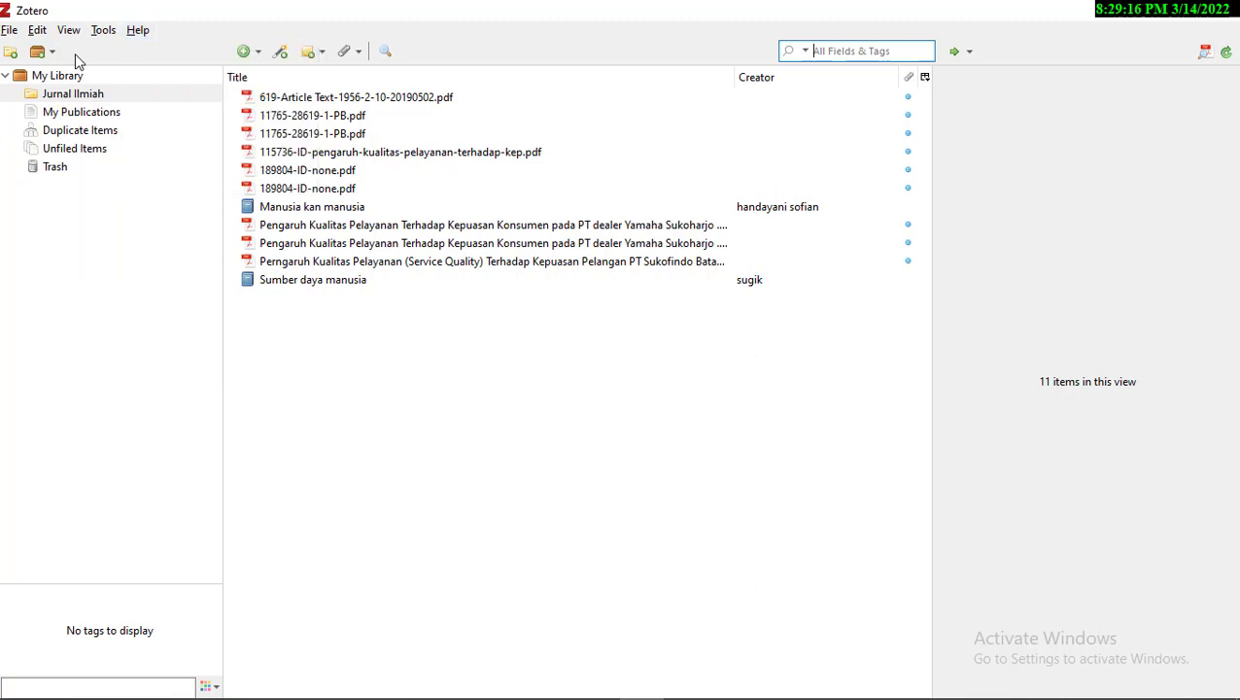
Create a new collection named Proposal Skripsi in My Library
click(12, 54)
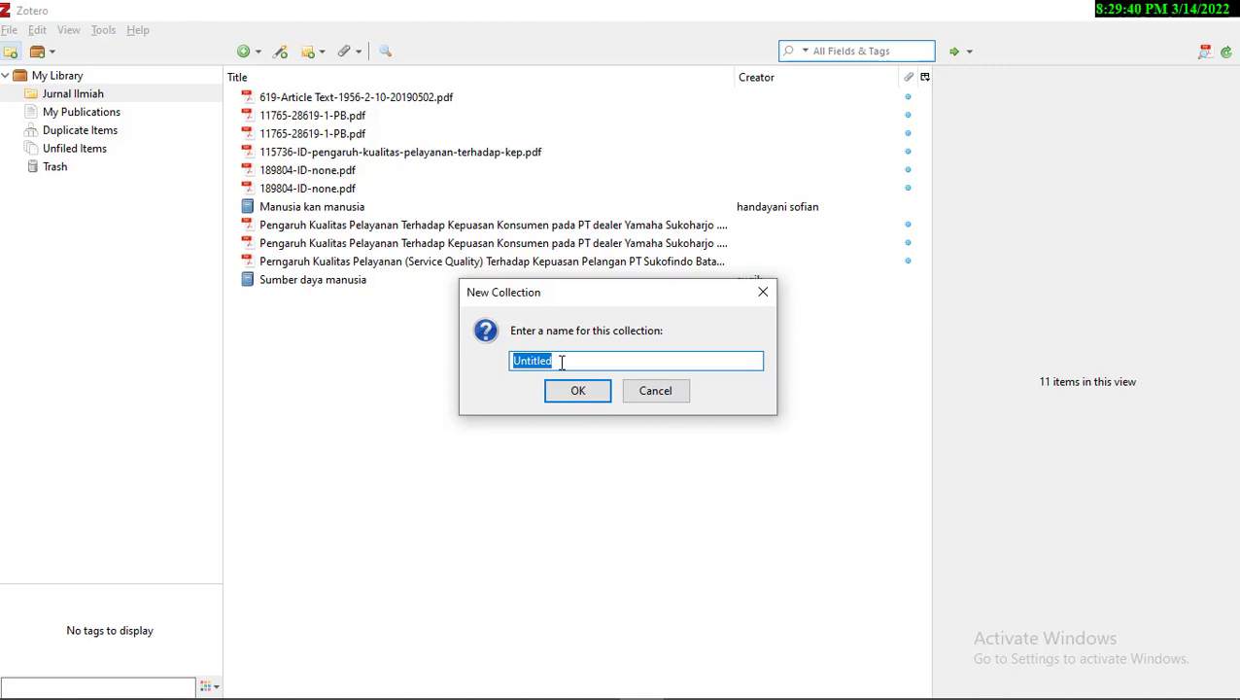
text(pROP)
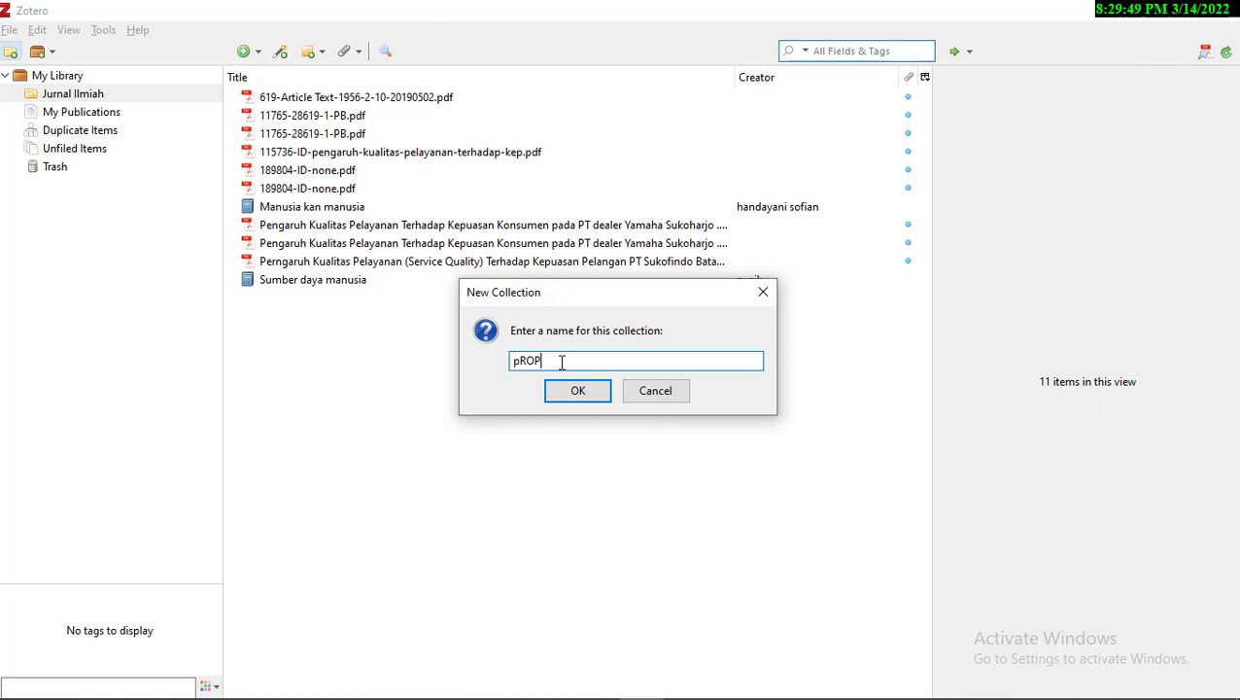
key(BackSpace)
key(BackSpace)
key(BackSpace)
text(Proposal Ski)
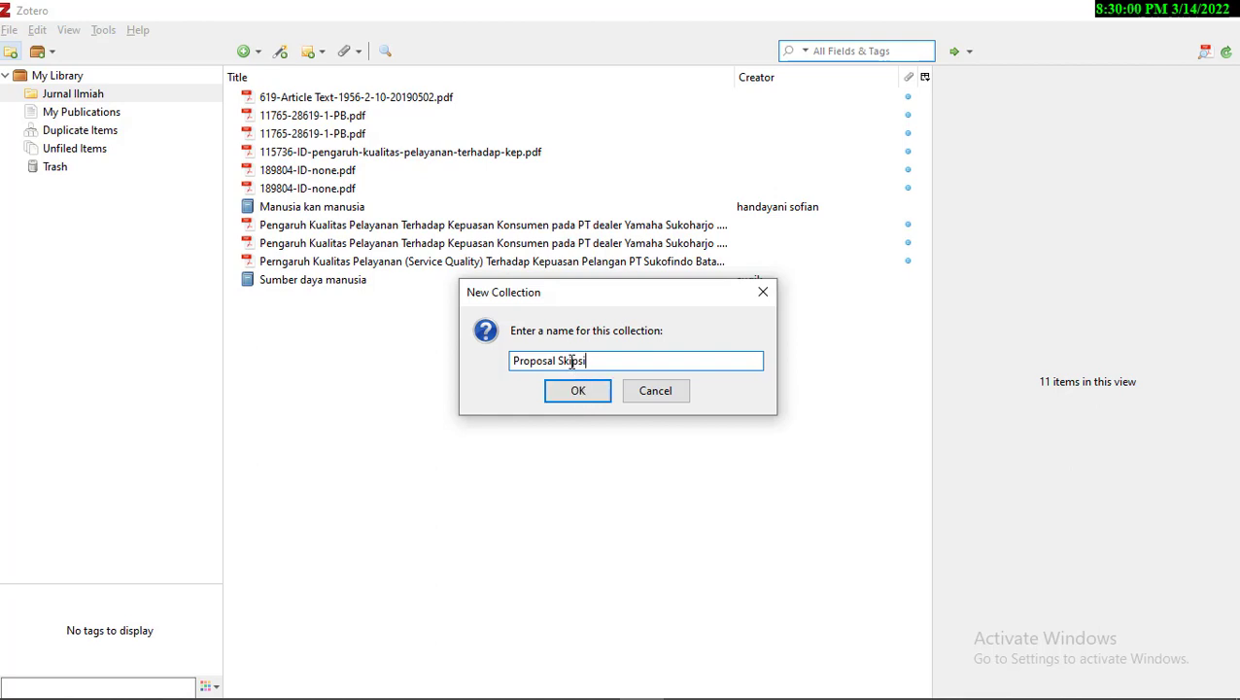
key(Left)
key(Left)
key(Left)
key(Left)
text(r)
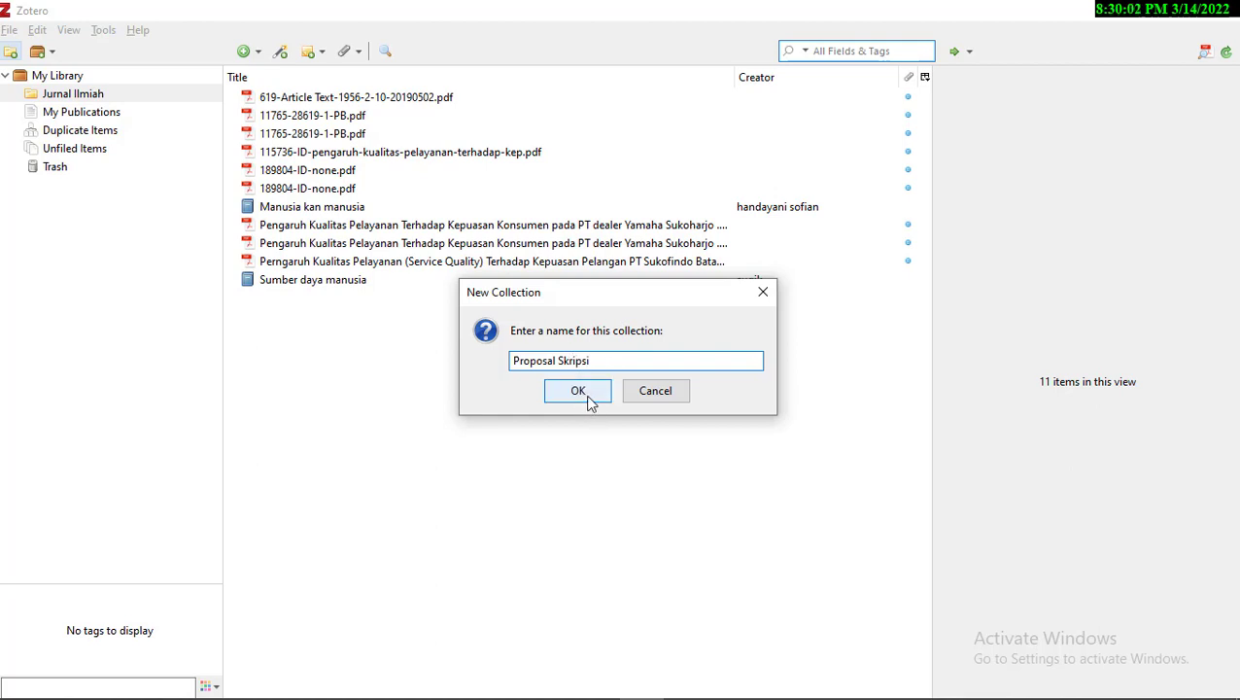
click(585, 395)
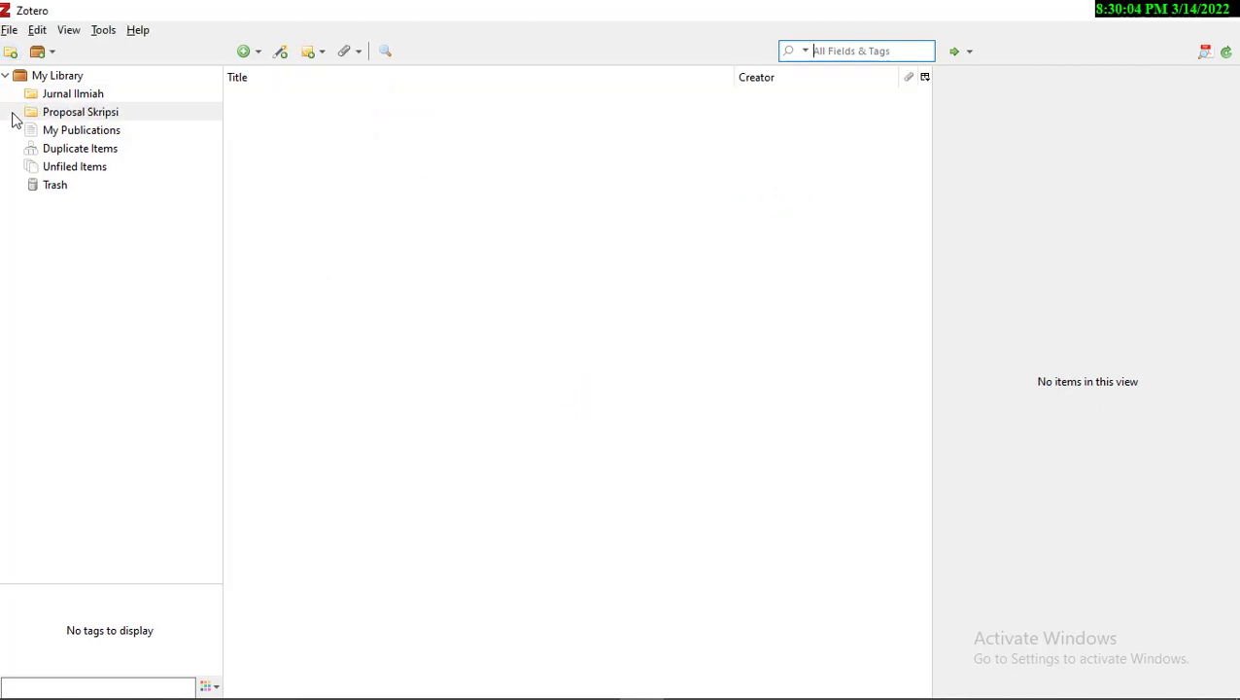
Add a new Book item to the Proposal Skripsi collection and title it Budaya Organisasi
click(68, 95)
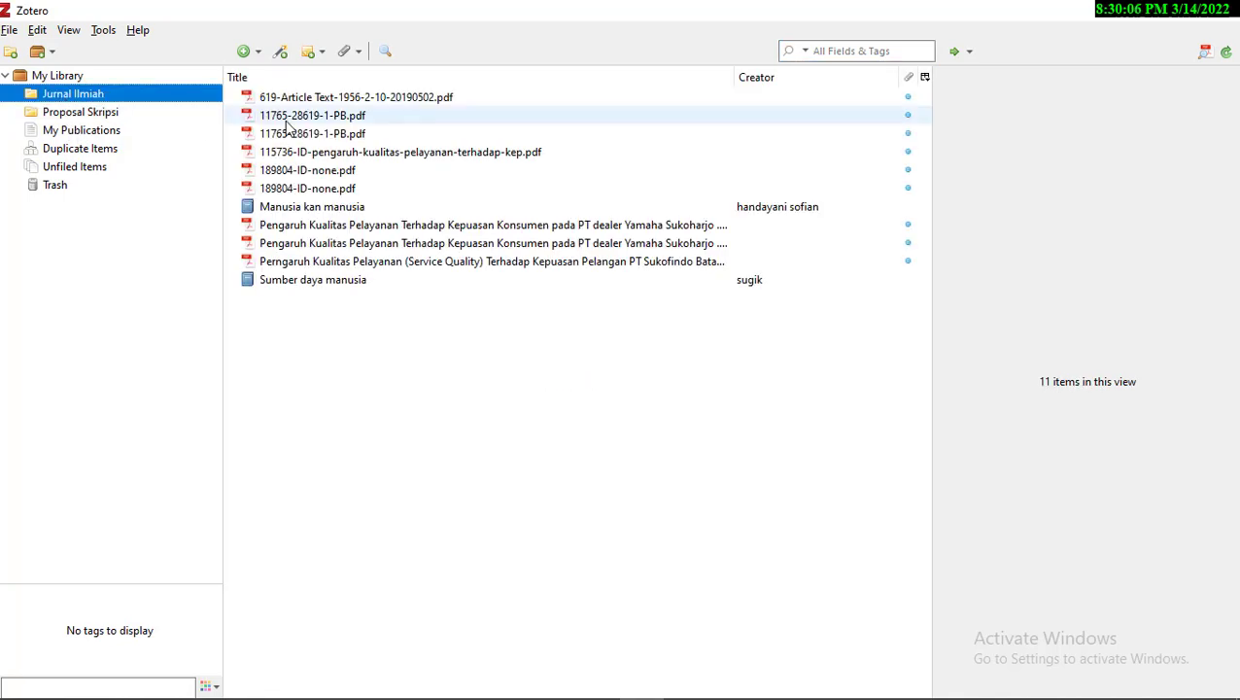
click(70, 113)
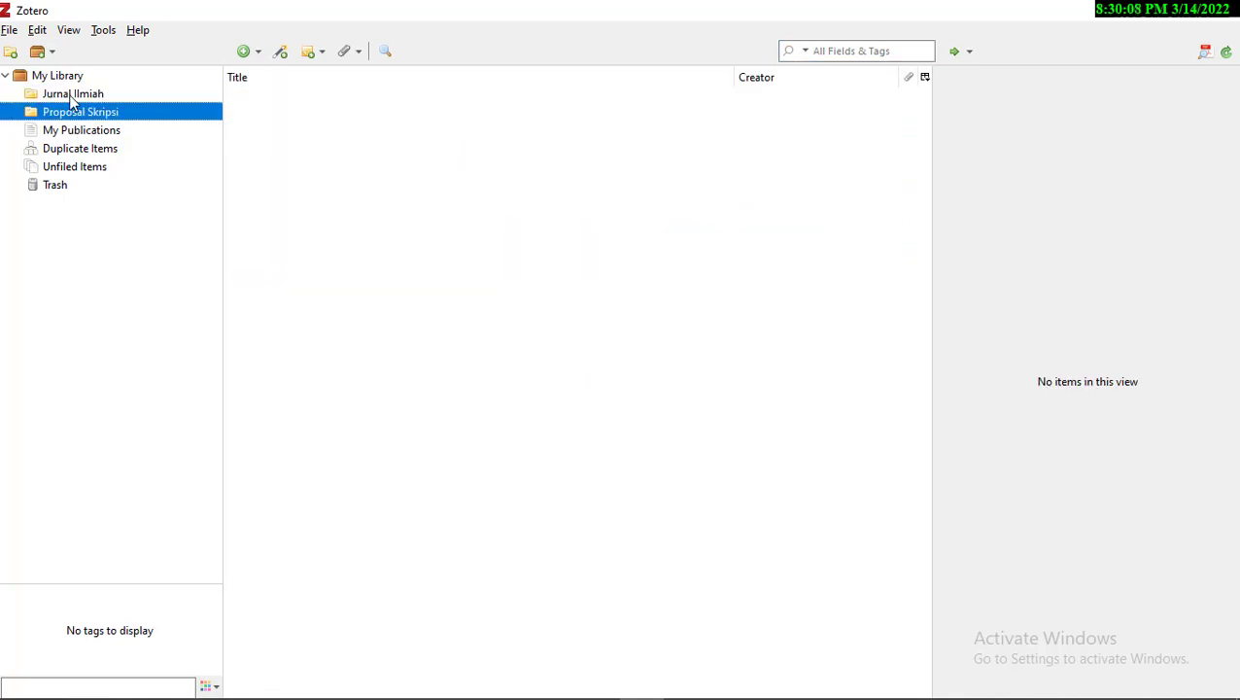
click(70, 95)
click(70, 112)
click(247, 55)
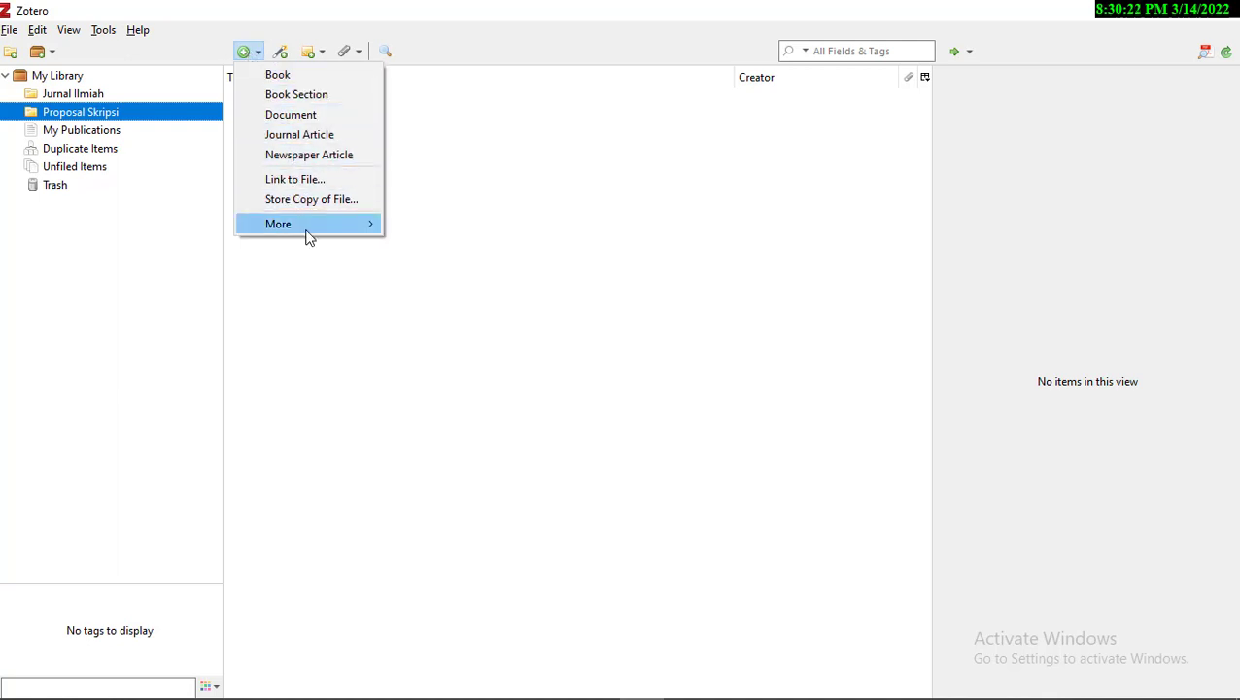
mouse_move(312, 230)
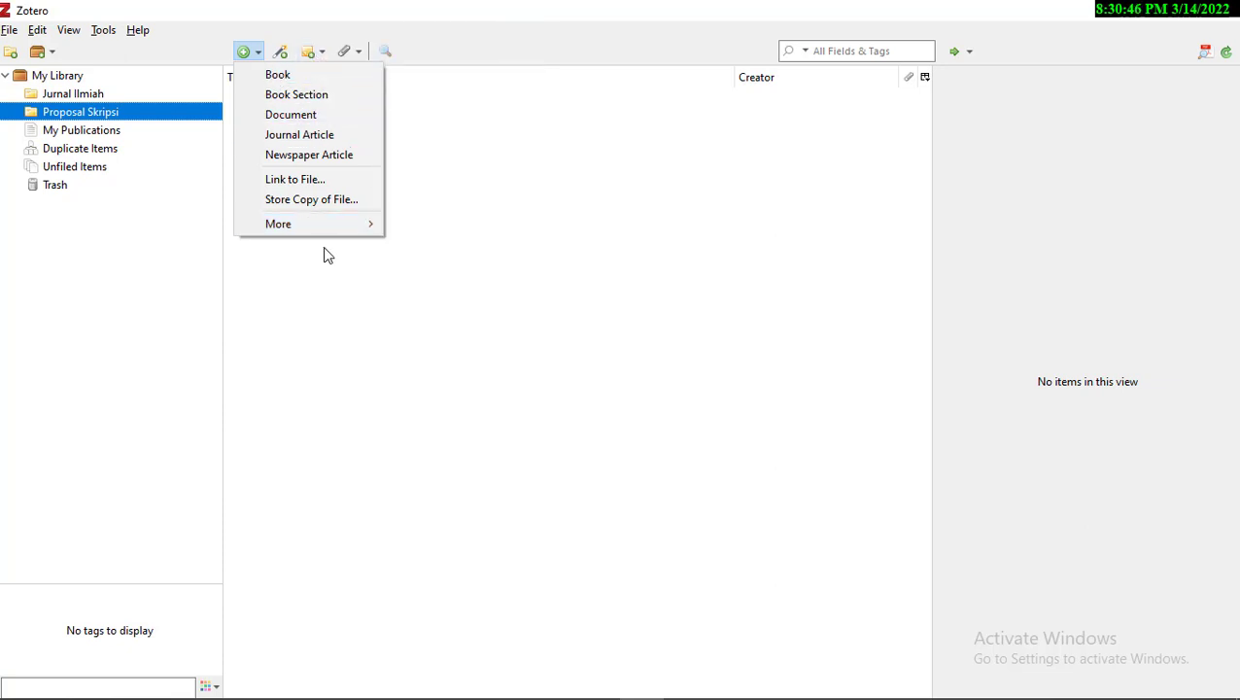
click(278, 75)
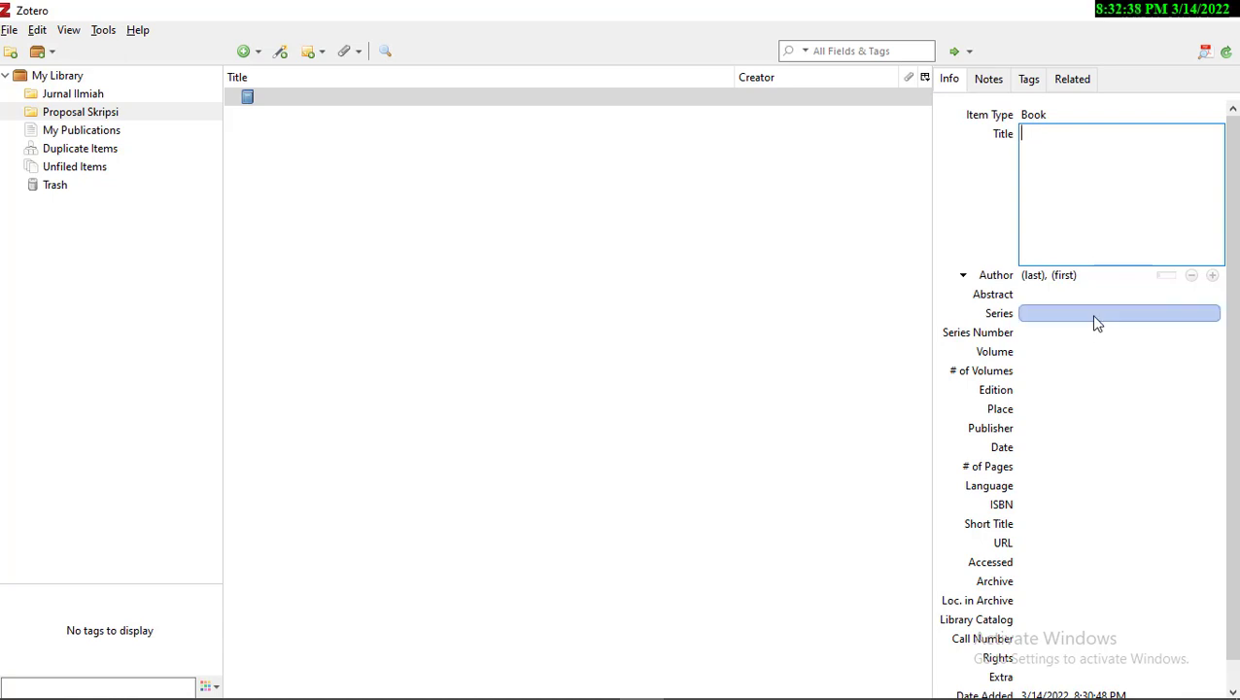
text(Budaya Organisasi)
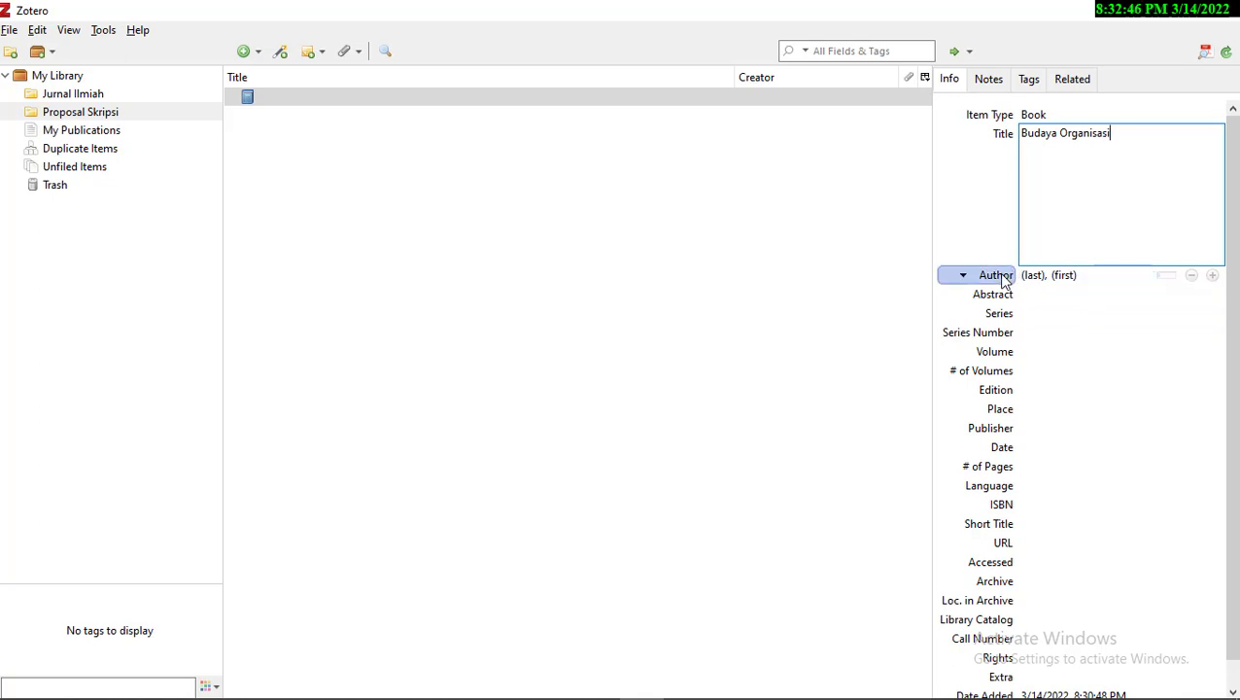
Enter the author's full name in the last-name field of the Budaya Organisasi book
click(1035, 278)
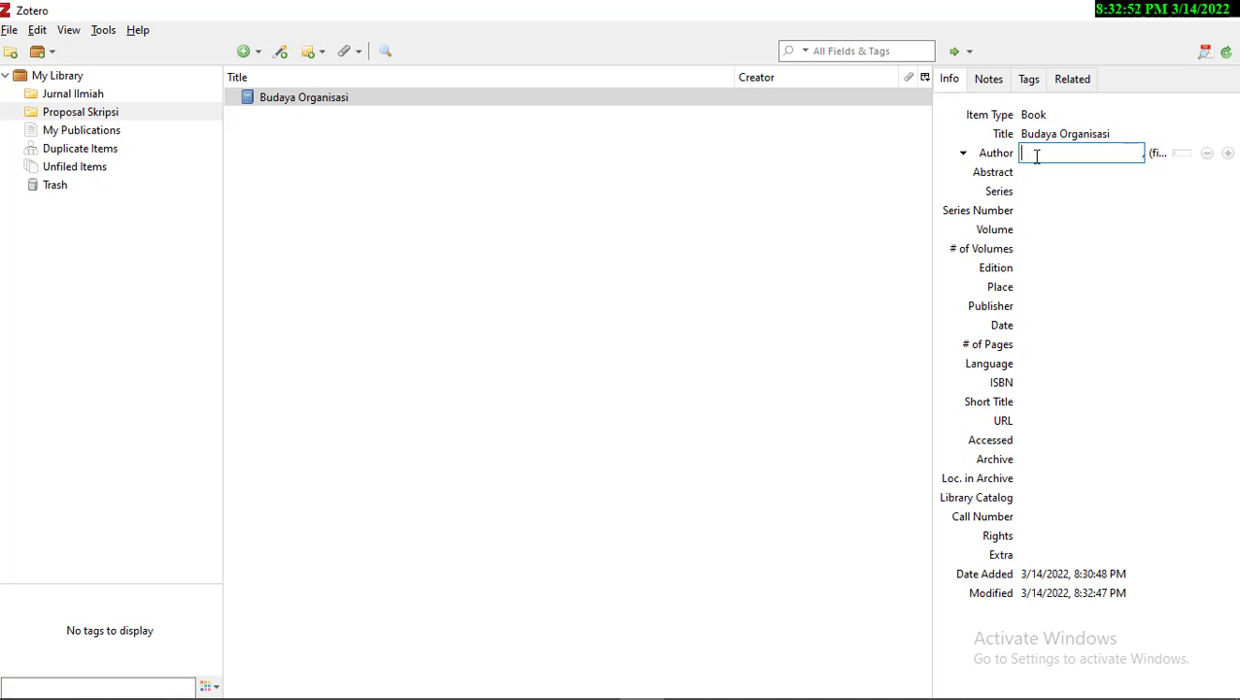
text(Ha)
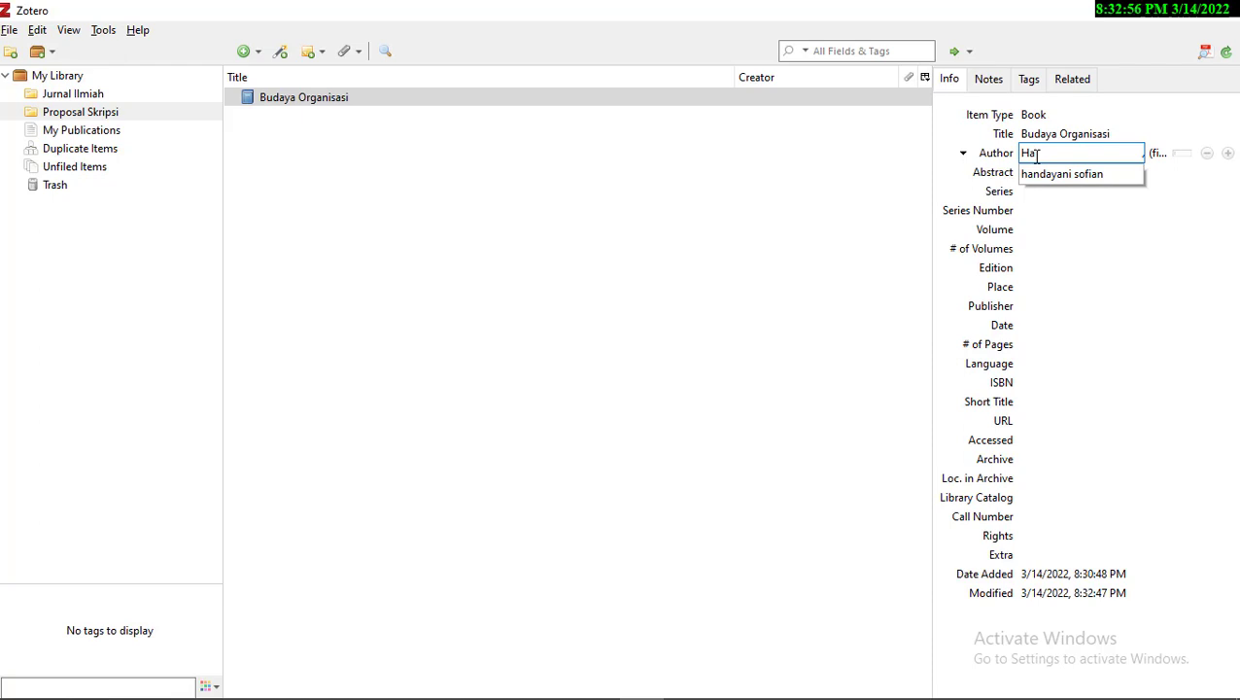
text(ri)
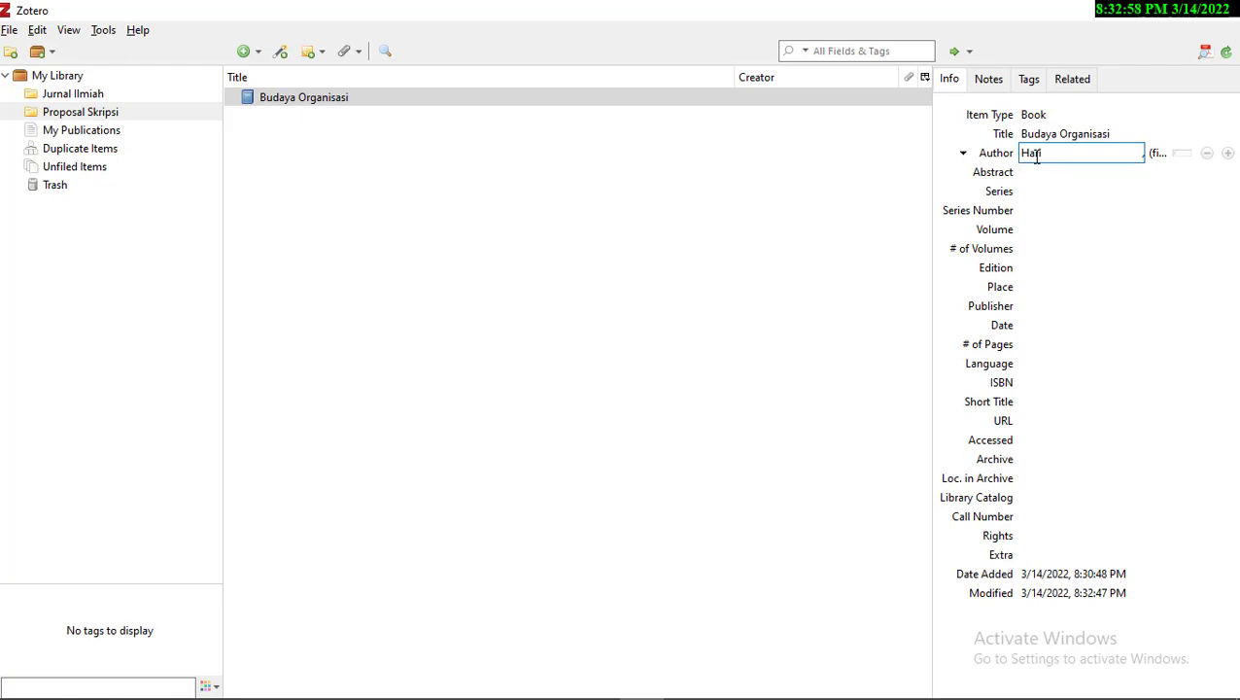
text( Sulaksono)
Set the book's volume to 3 and its edition to 1
click(1031, 228)
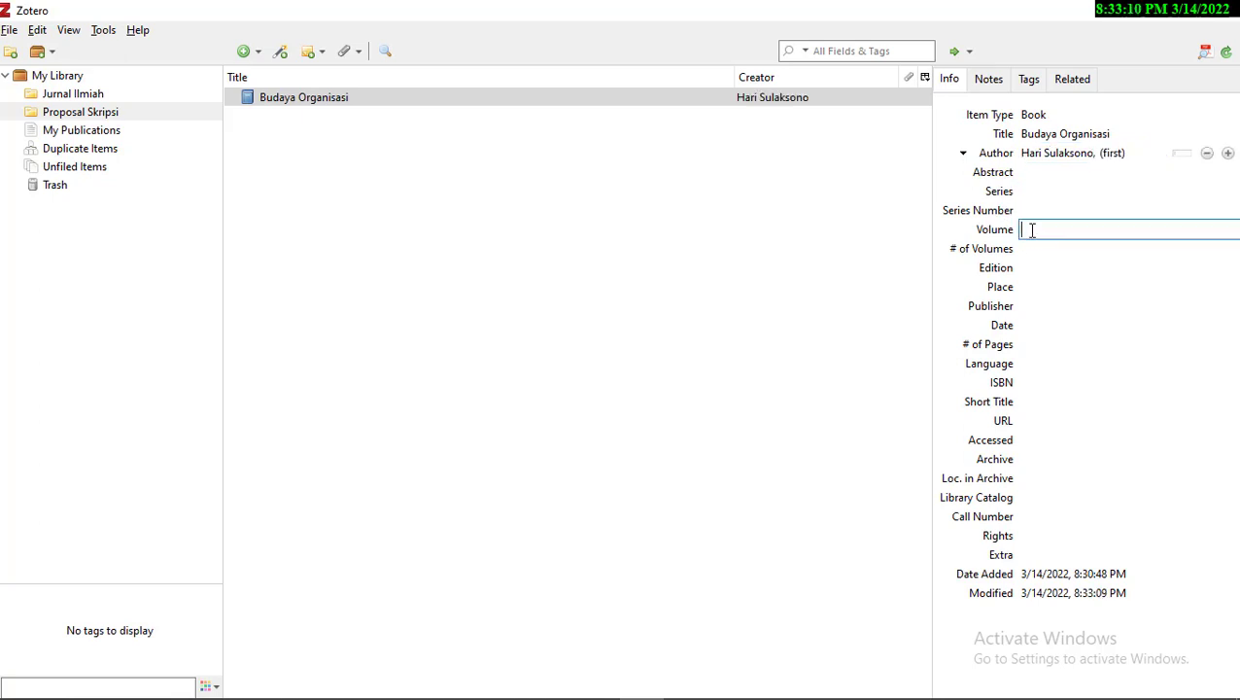
text(3)
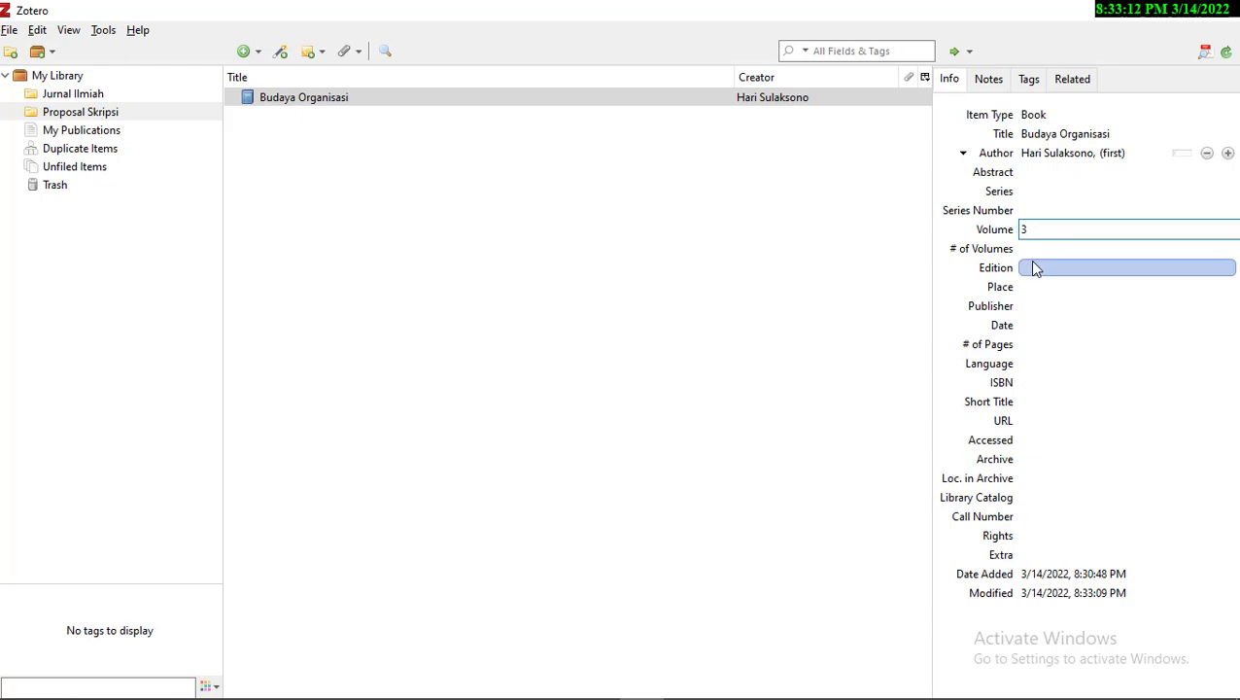
click(1034, 274)
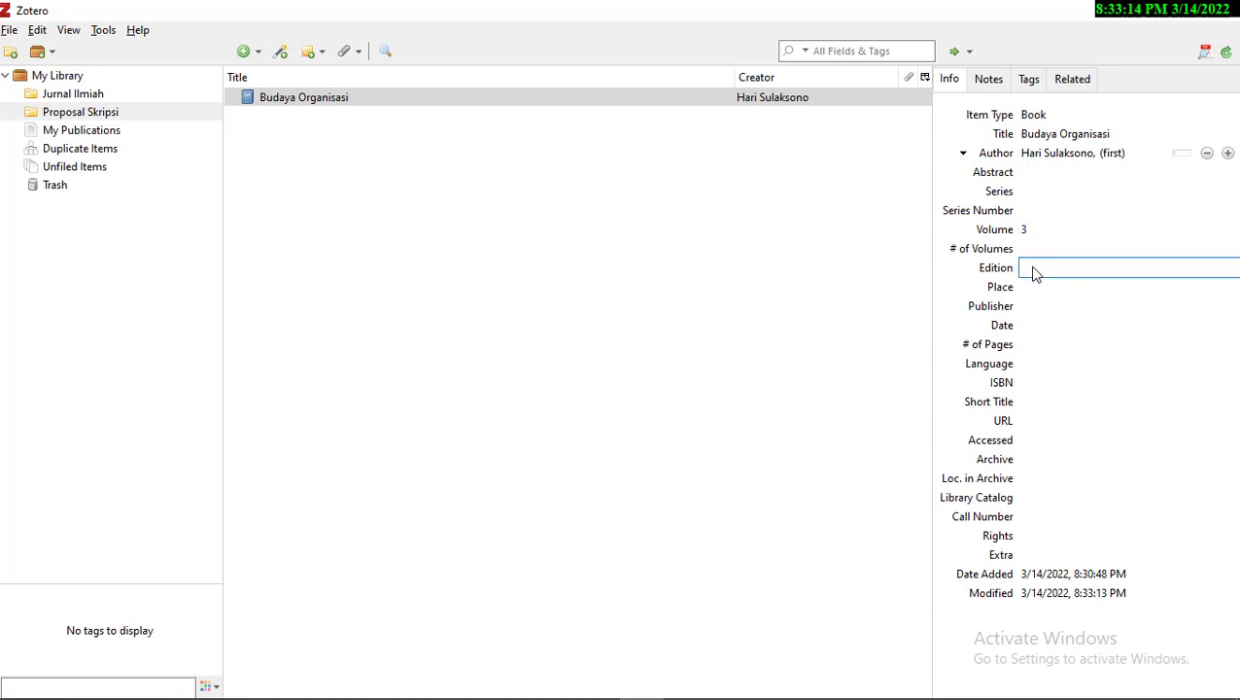
text(1)
Set the book's place of publication to Jakarta and open the Publisher field for editing
click(1030, 287)
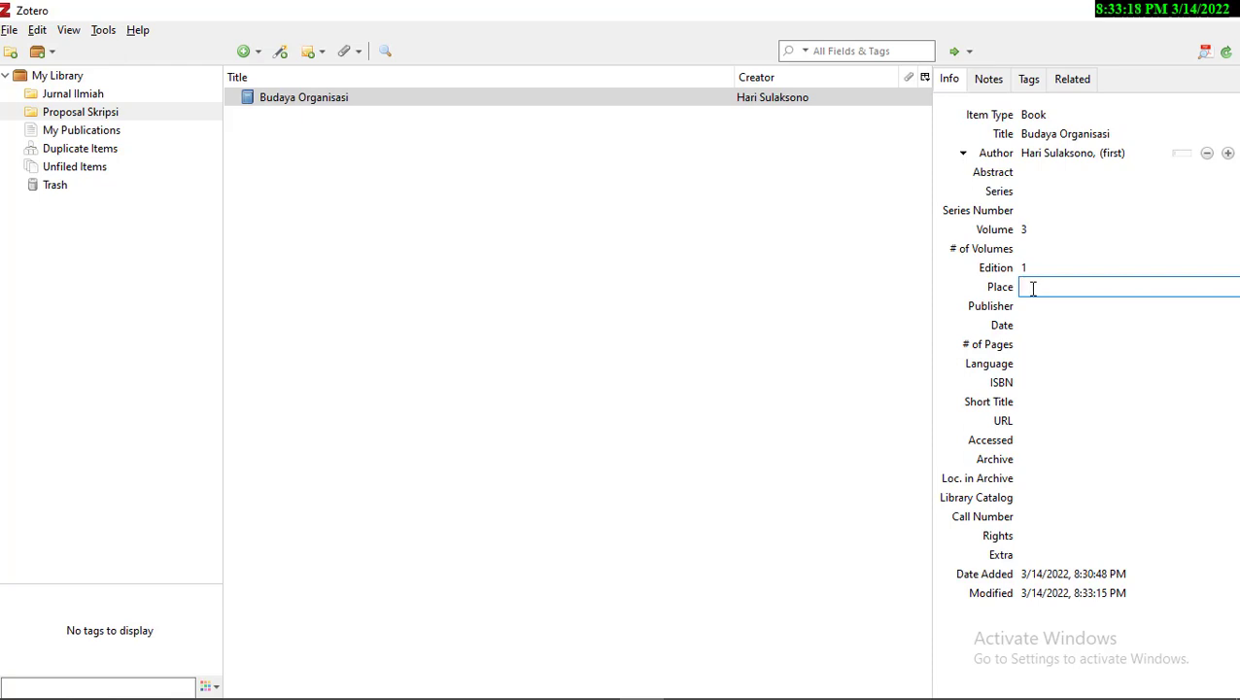
text(Jaka)
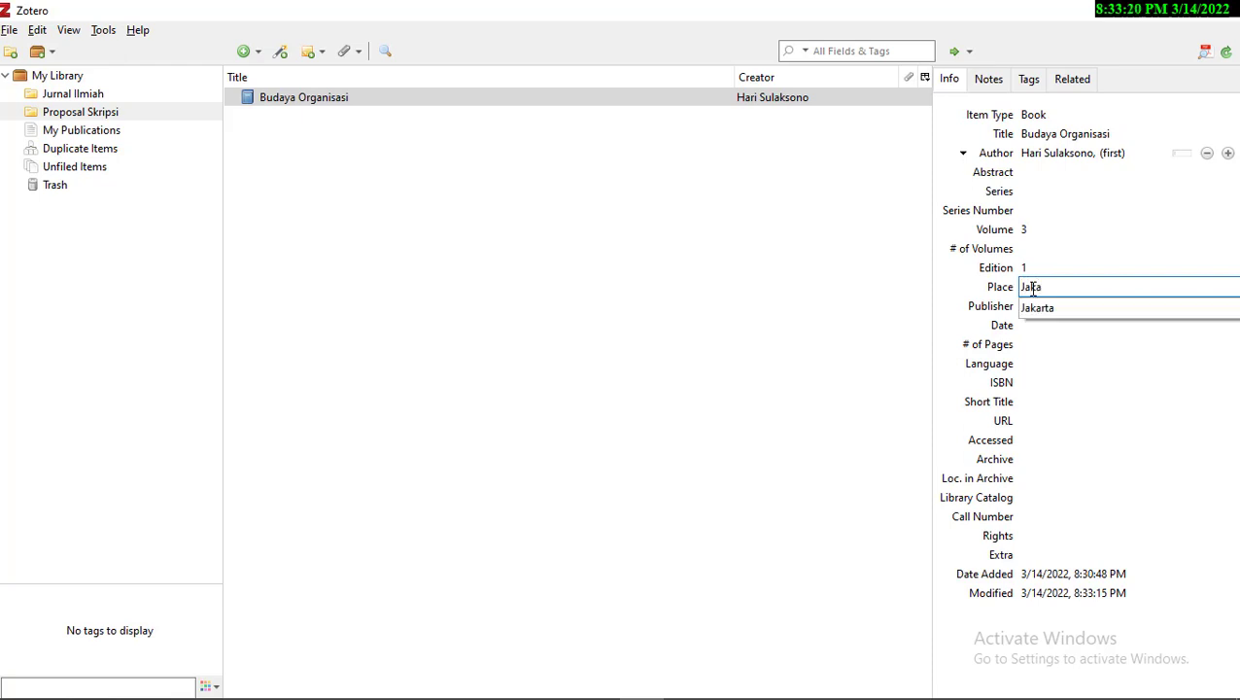
click(1033, 310)
click(1033, 310)
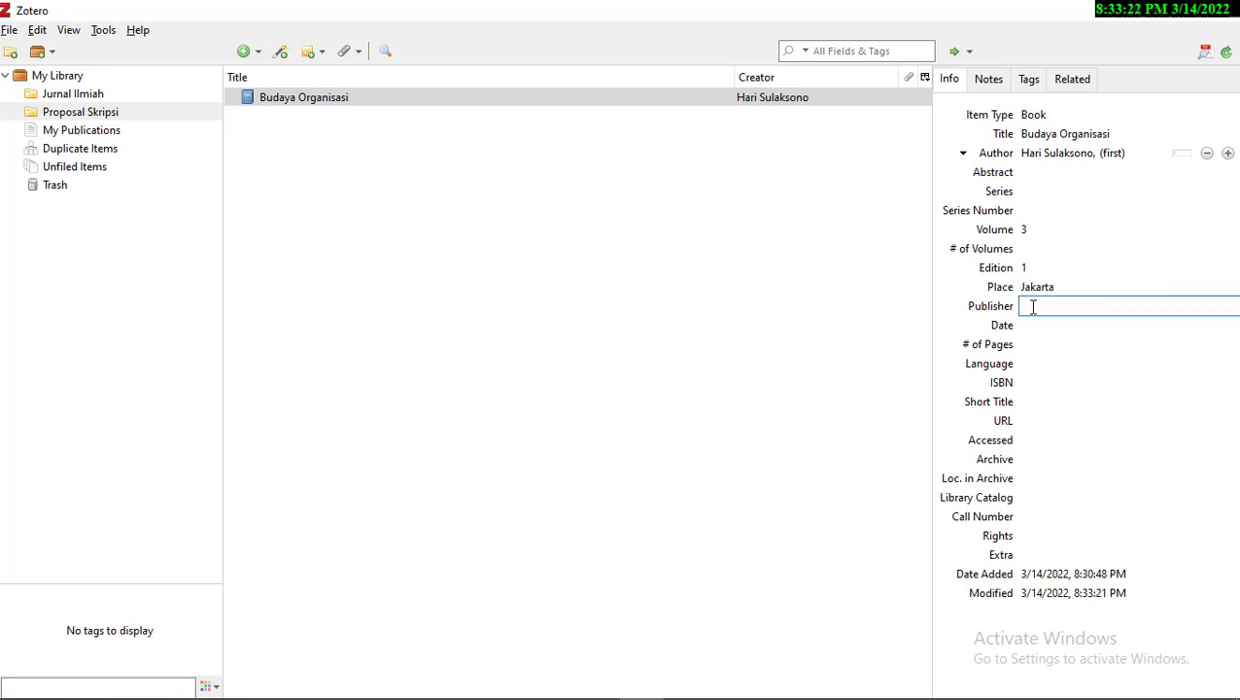
Set the Budaya Organisasi book's publisher to Gramedia and its date to 2019
text(Gr)
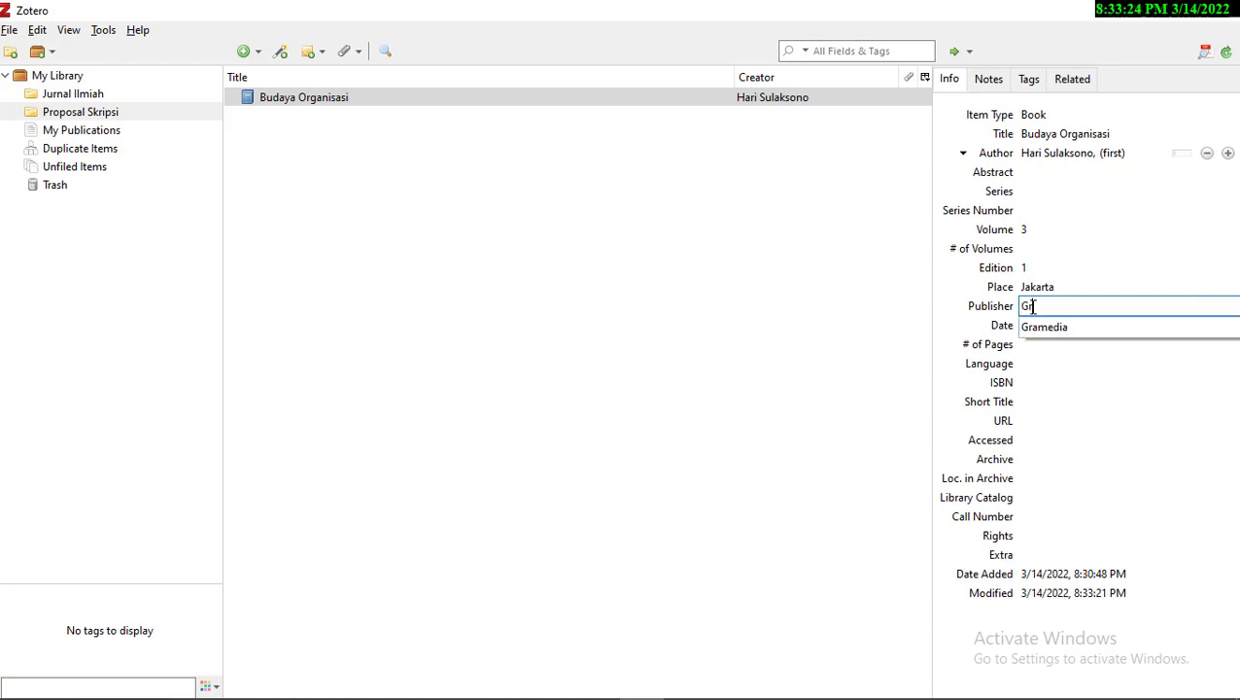
click(1040, 328)
click(1040, 328)
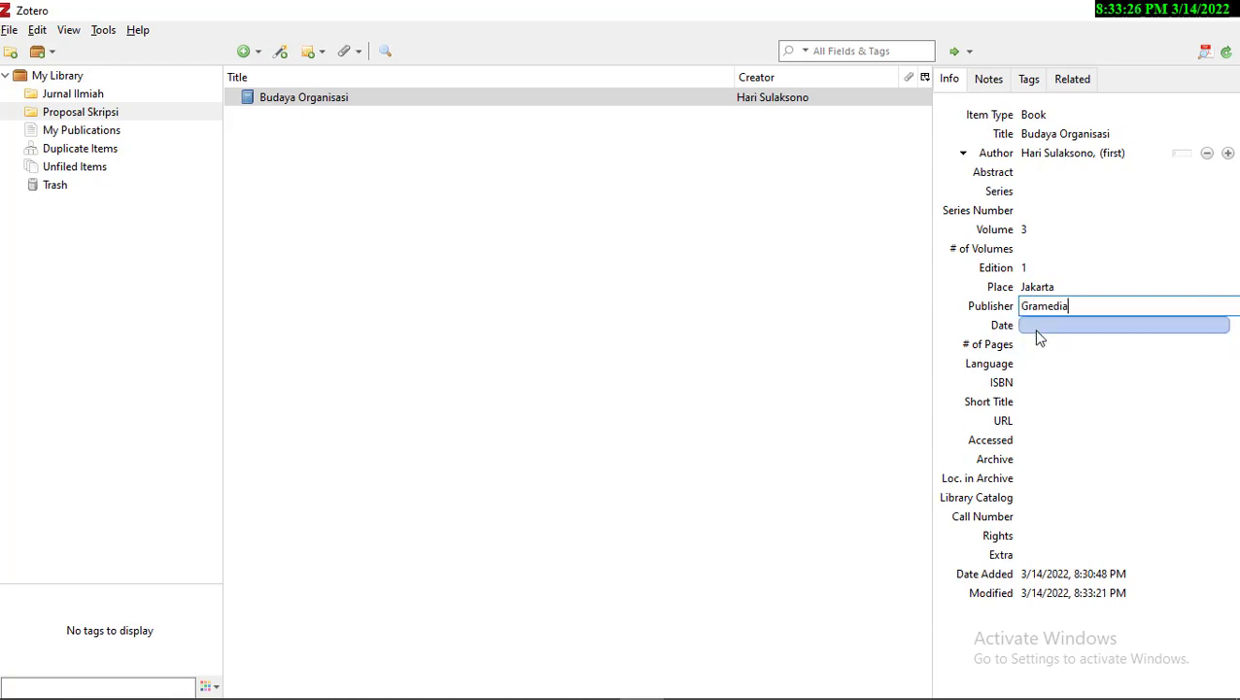
text(2019)
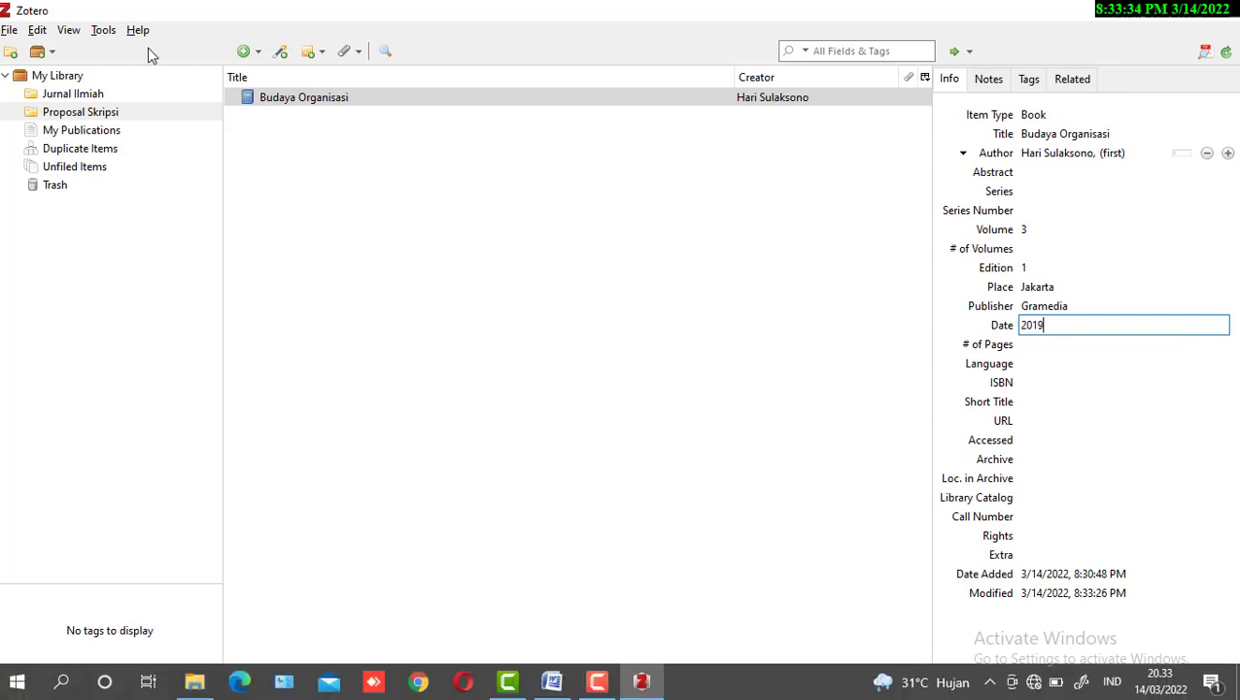
click(321, 239)
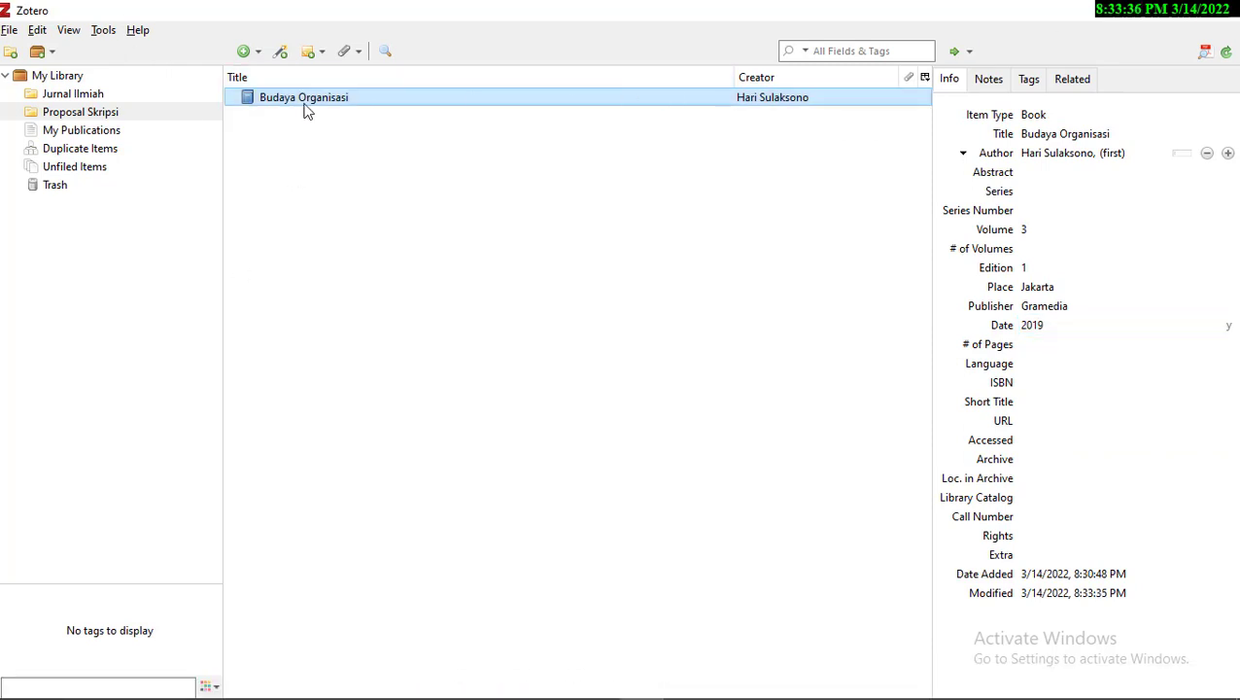
Add another Book item to the Proposal Skripsi collection and title it Metode Penelitian
click(259, 52)
click(272, 73)
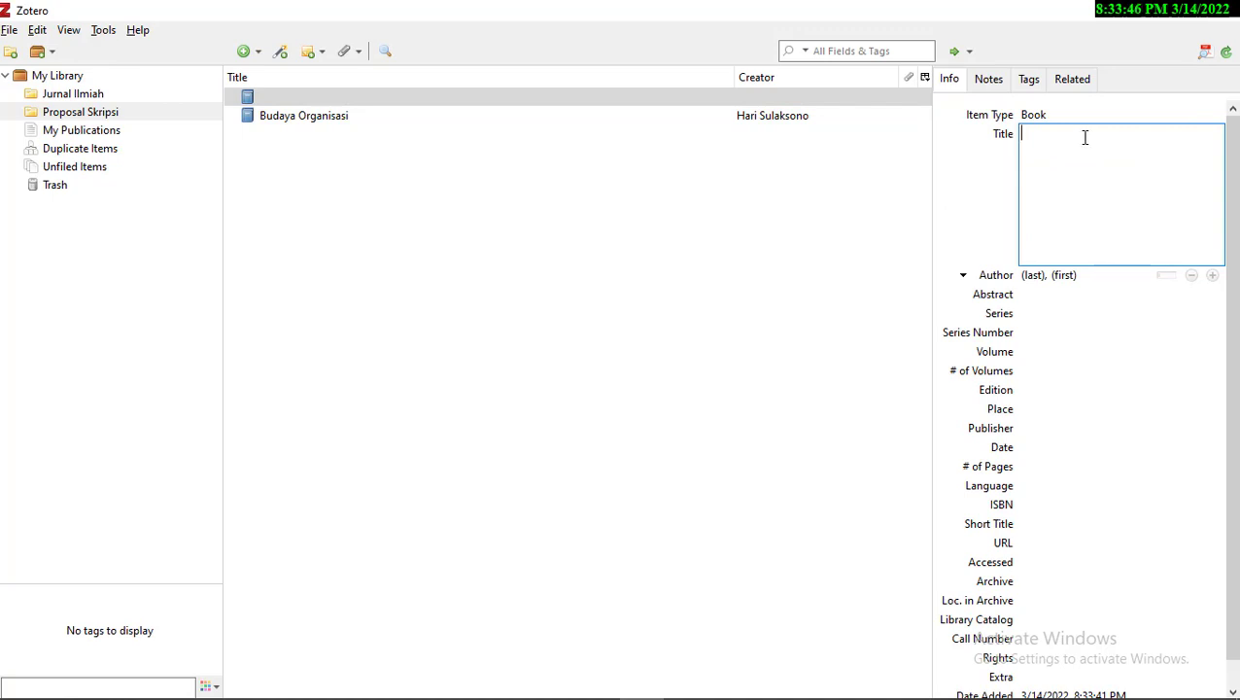
text(Me)
text(otedo)
key(BackSpace)
key(BackSpace)
key(BackSpace)
key(BackSpace)
text(tode Penelitia)
Enter the author's name in the last-name field of the Metode Penelitian book
click(1032, 277)
text(Su)
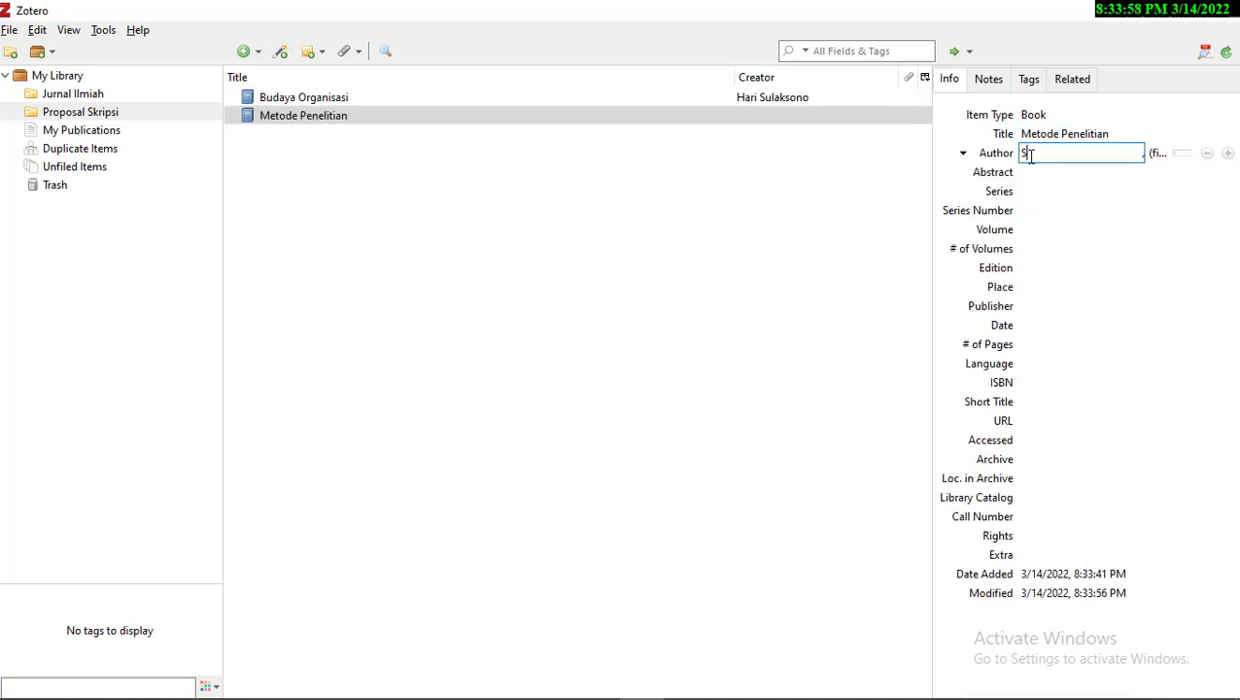
text(no)
Set the Metode Penelitian book's volume to 1 and its edition to 1
click(1034, 230)
text(1)
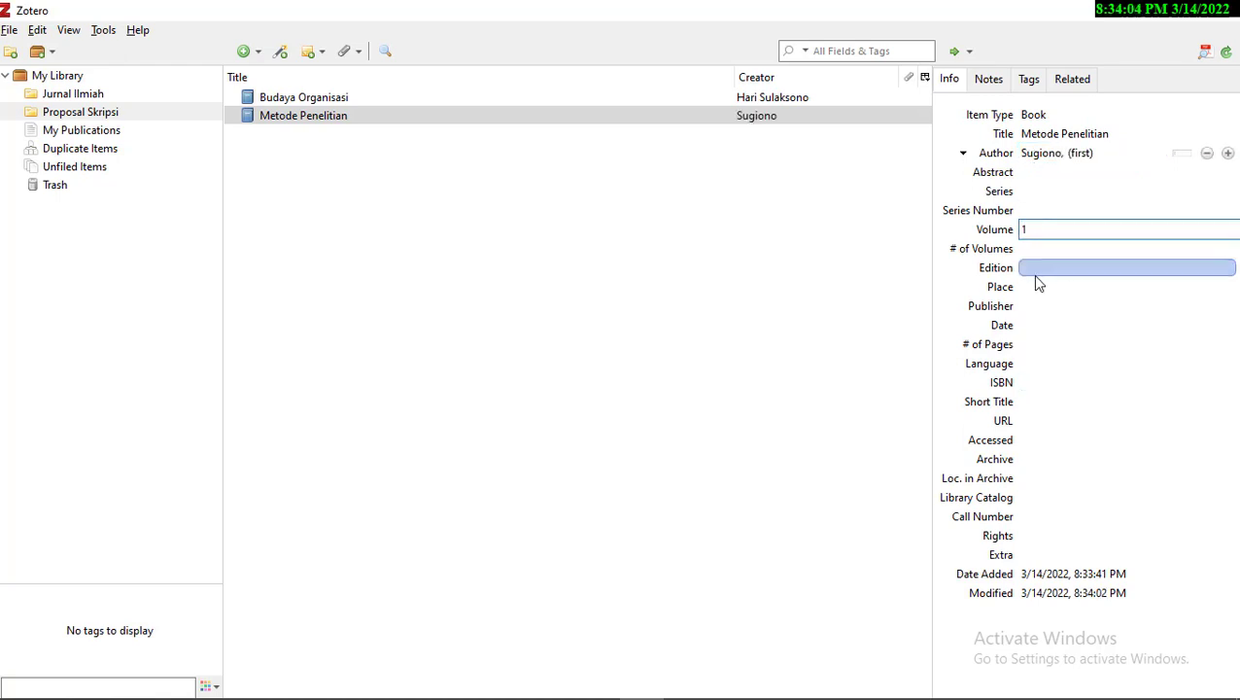
click(1036, 275)
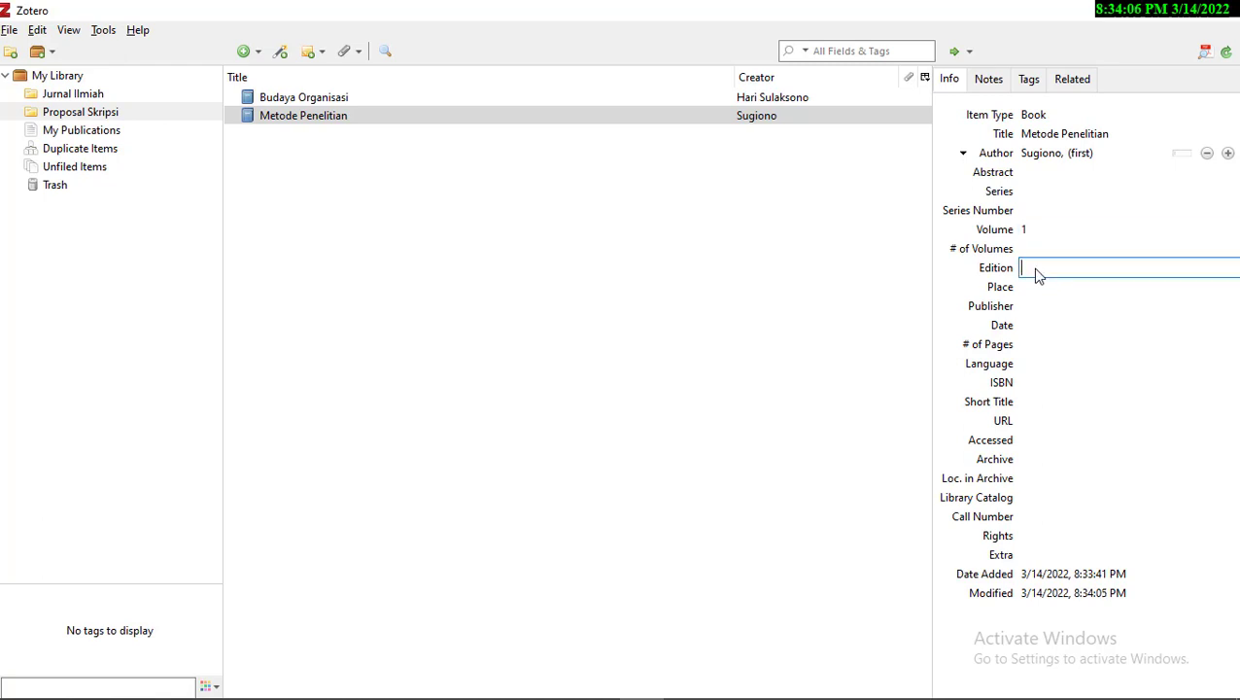
text(1)
Enter Yogyakarta in the Publisher field of the Metode Penelitian book
click(1028, 305)
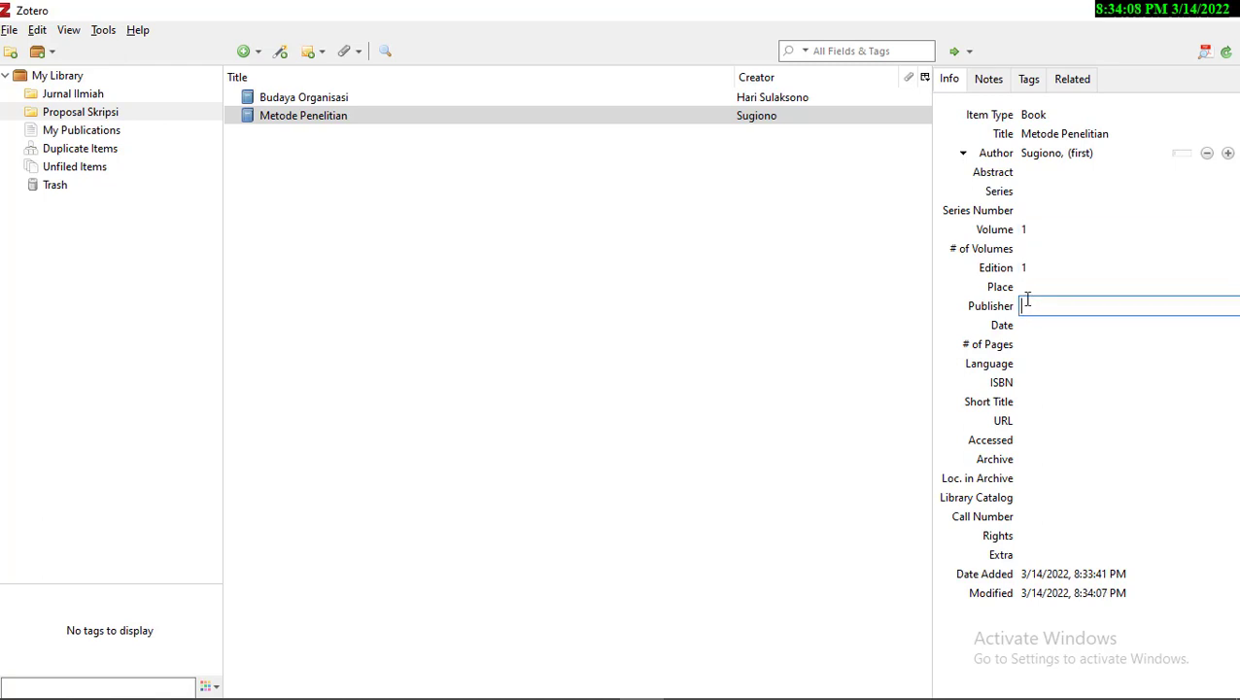
click(1028, 289)
click(1027, 306)
text(Yogyakarta)
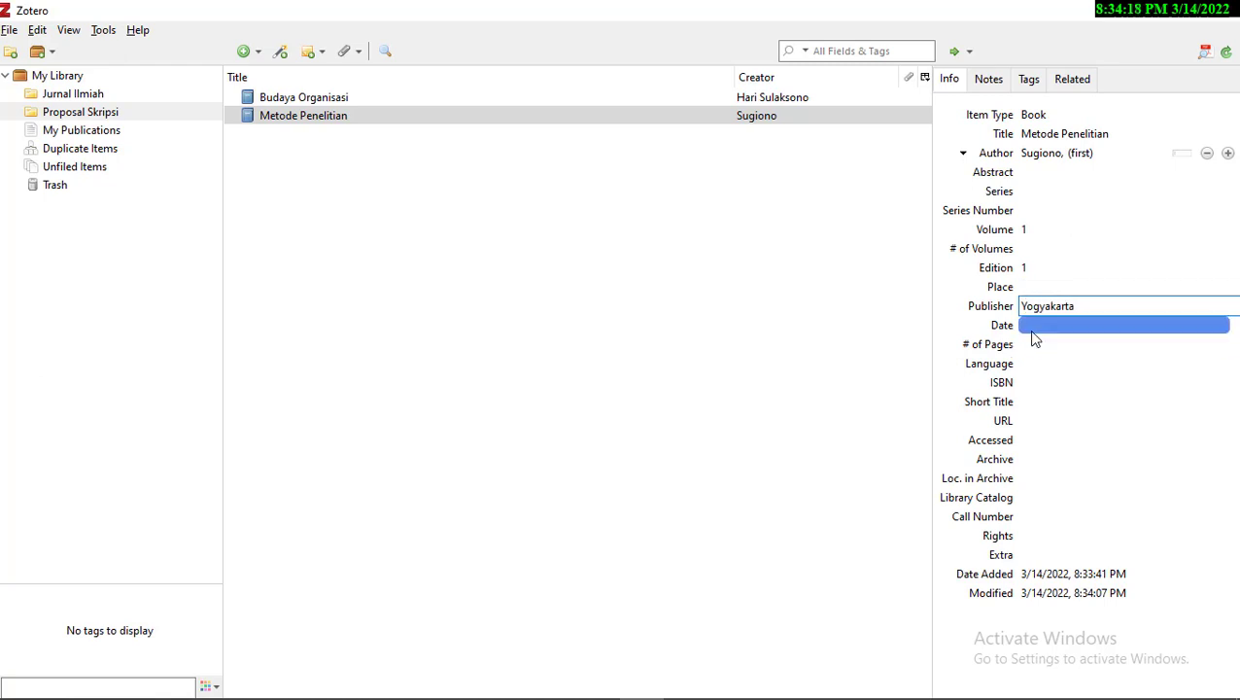
click(1032, 326)
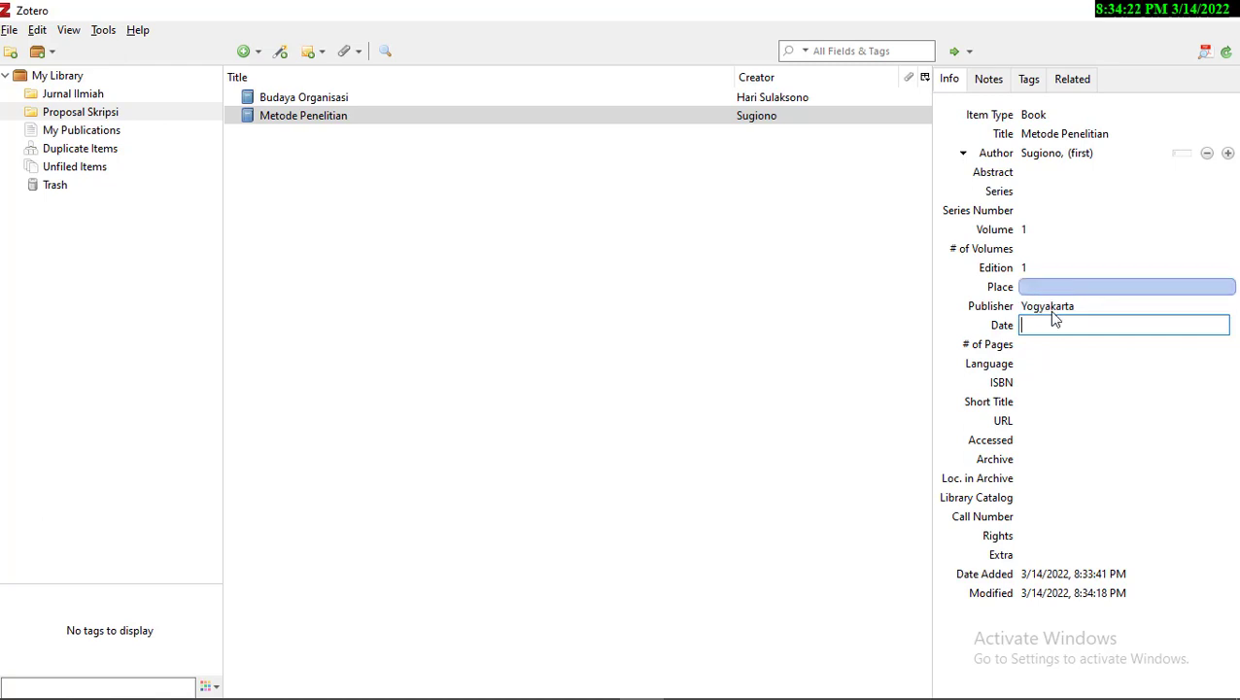
Move the text Yogyakarta from the Publisher field to the Place field of the Metode Penelitian book
click(1064, 306)
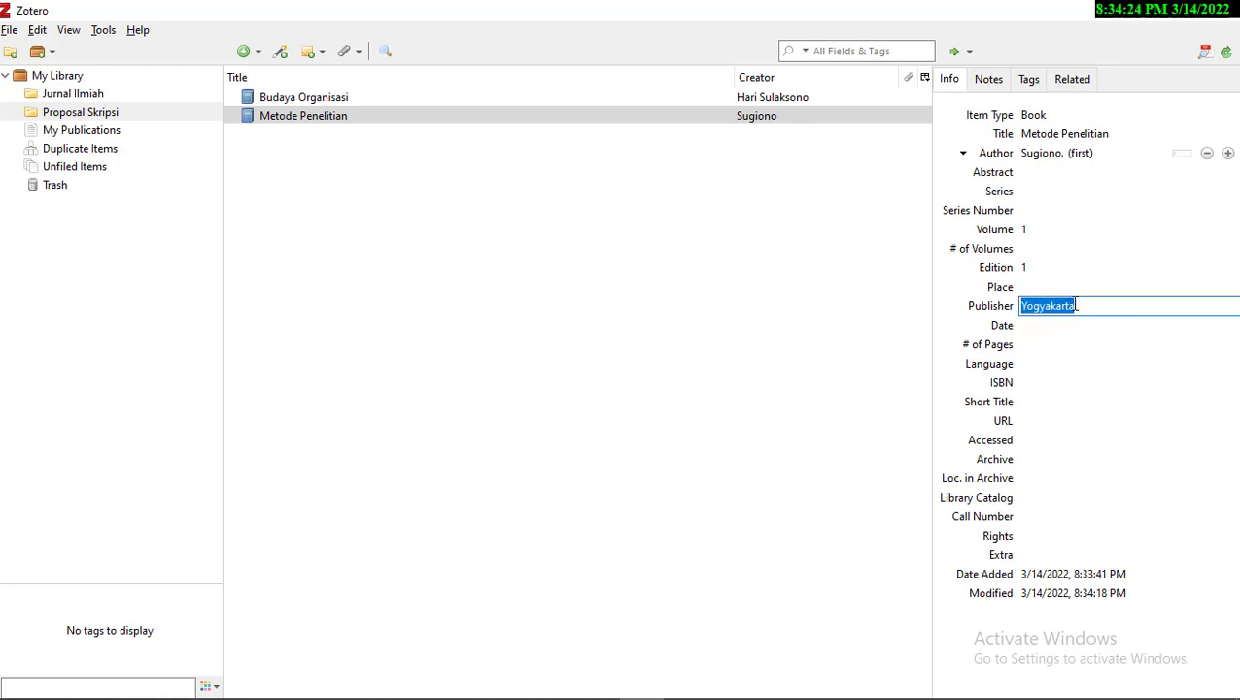
key(ctrl+x)
click(1035, 288)
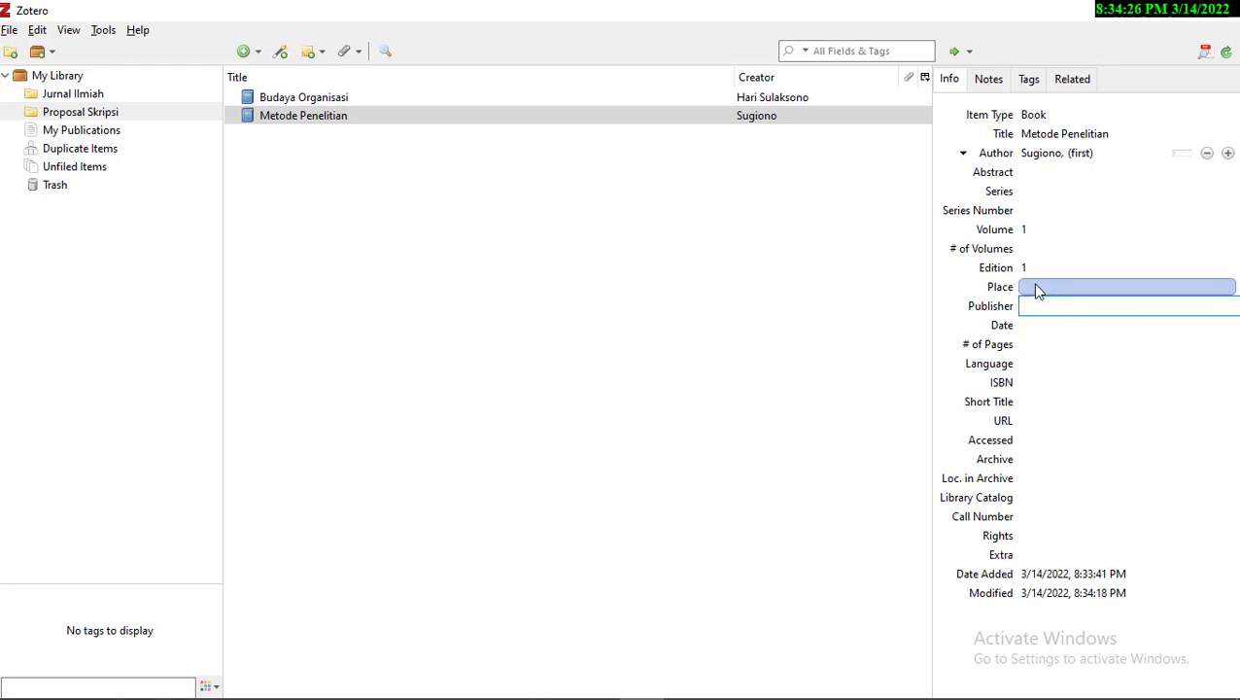
Set the Metode Penelitian book's publisher to Gramedia and its date to 2011
click(1036, 308)
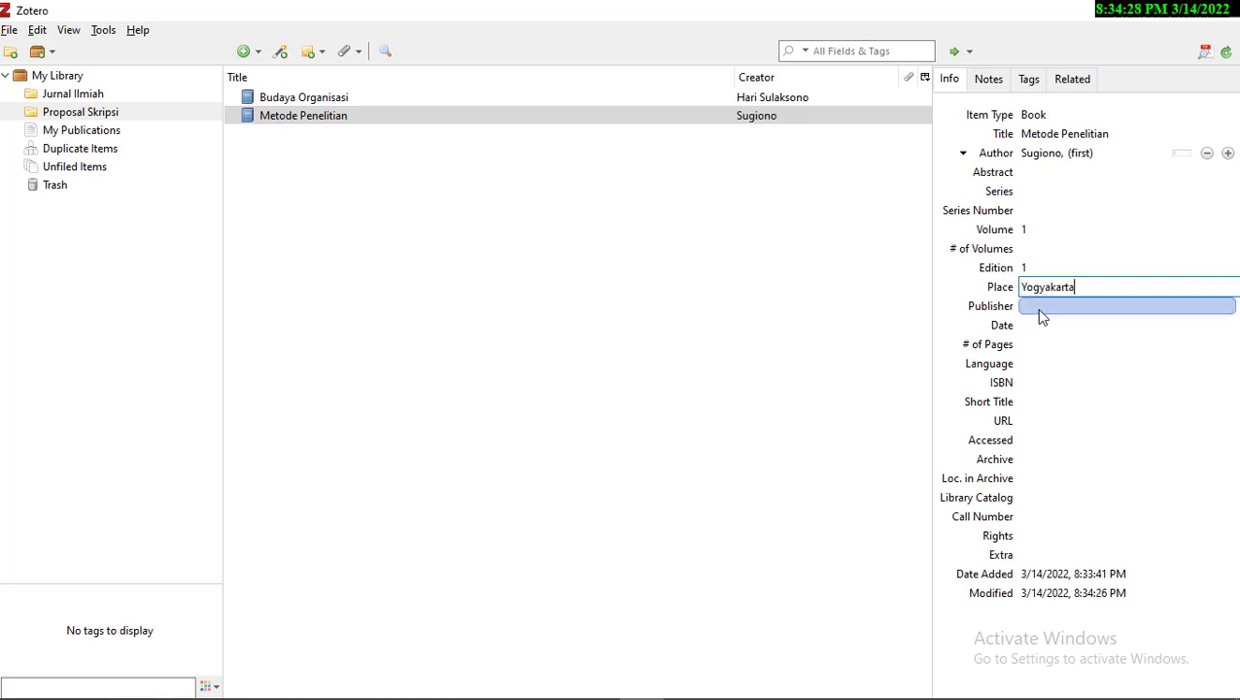
text(Gram)
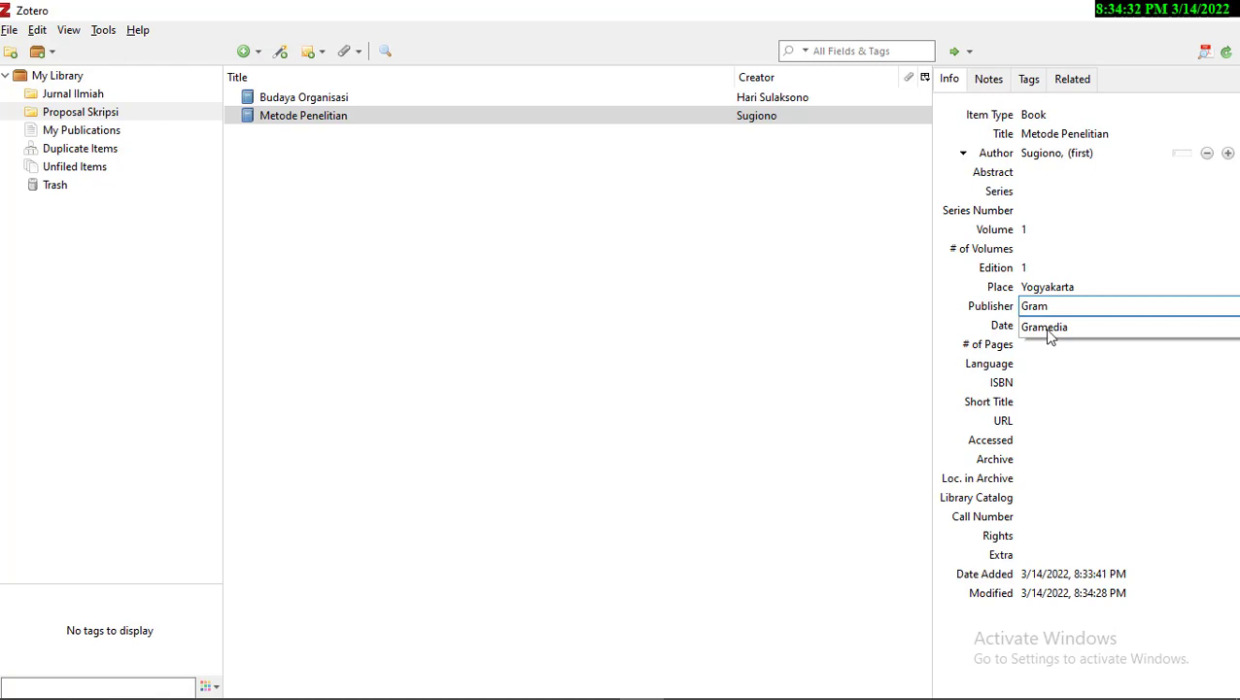
click(1047, 331)
click(1045, 330)
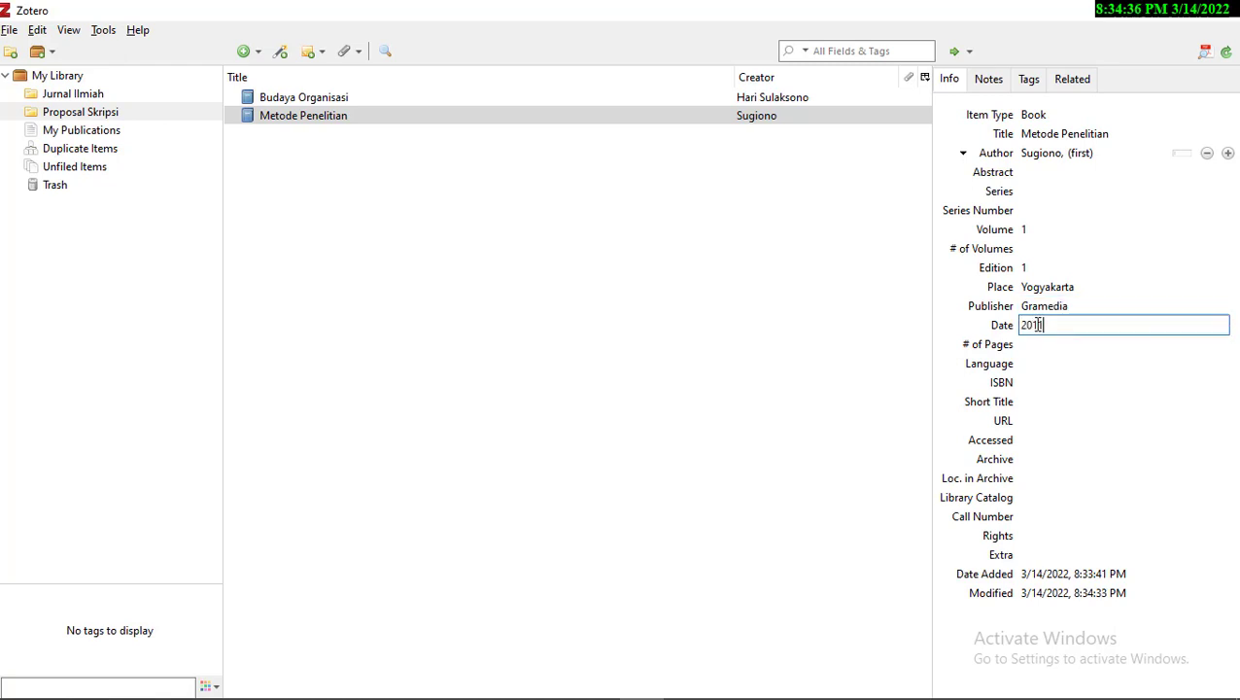
click(490, 168)
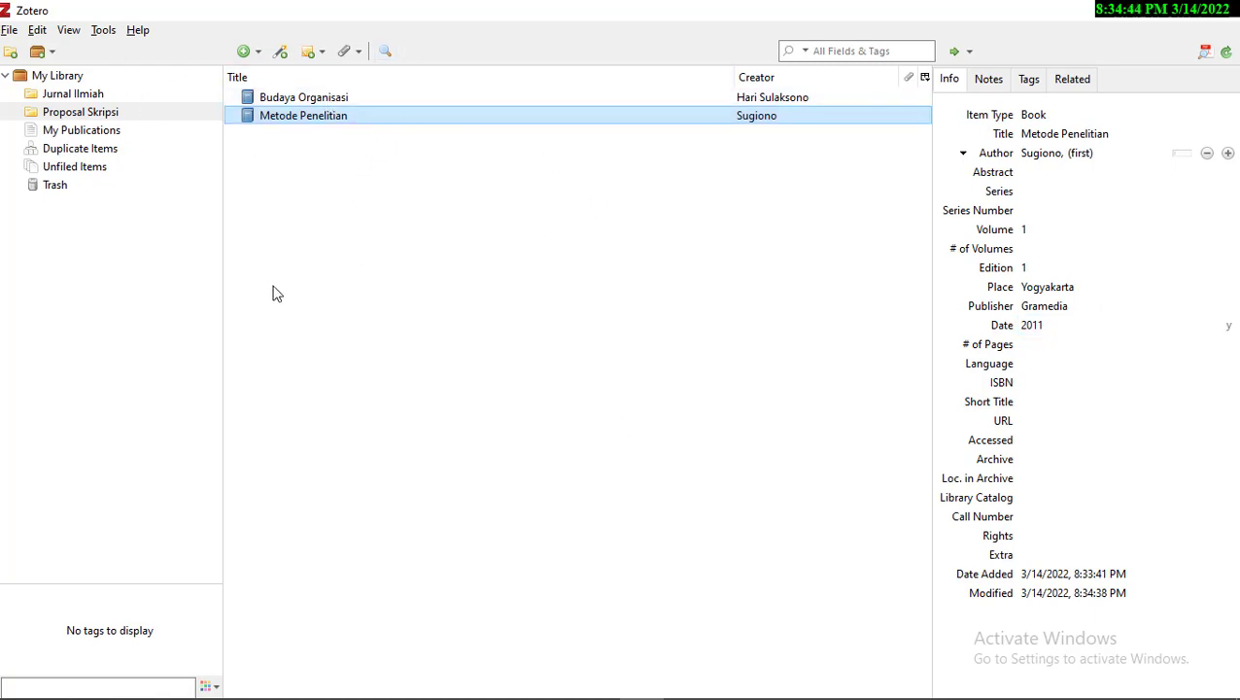
Review the items in the Jurnal Ilmiah collection and in the Proposal Skripsi collection
click(77, 94)
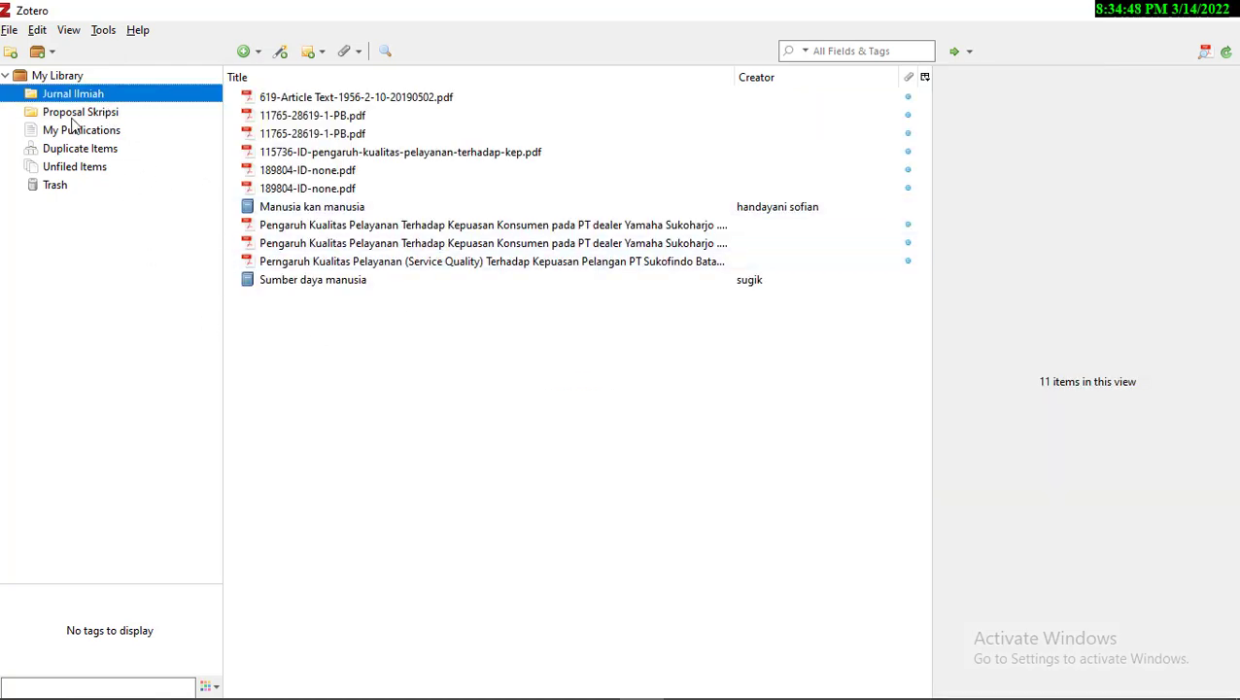
click(74, 114)
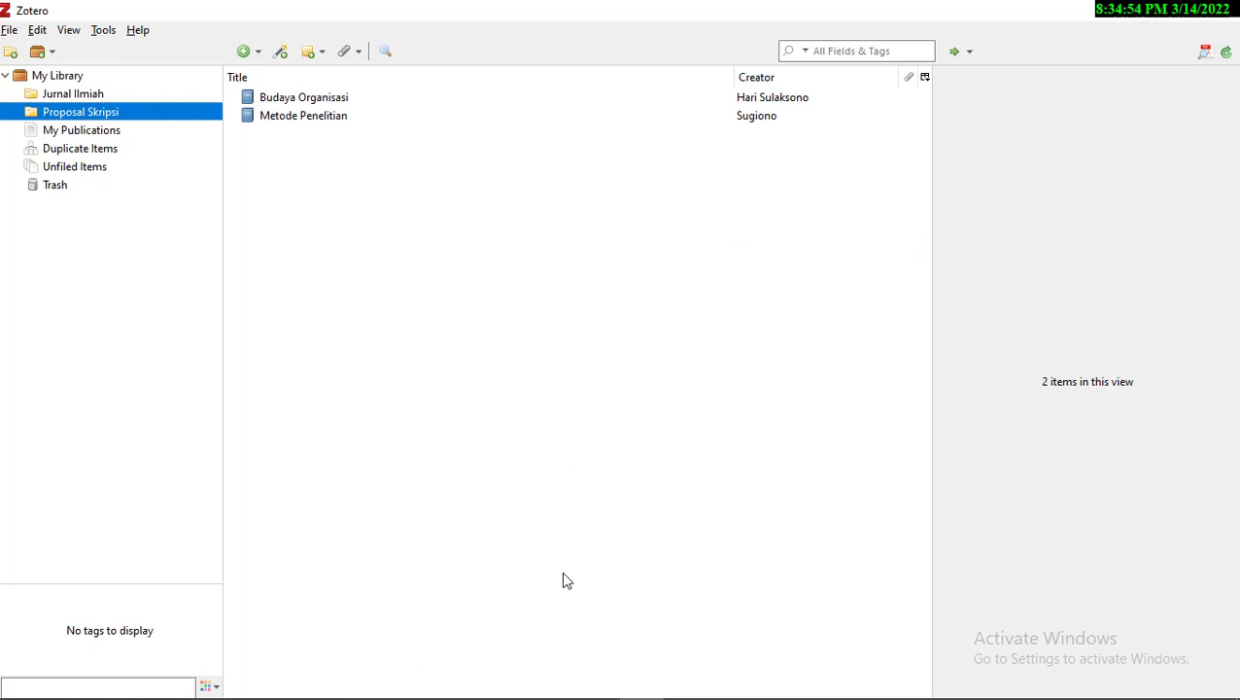
Switch to the proposal in Microsoft Word and re-enter the full stop after "persaingan ketat antar barbershop" on page 2
click(1132, 12)
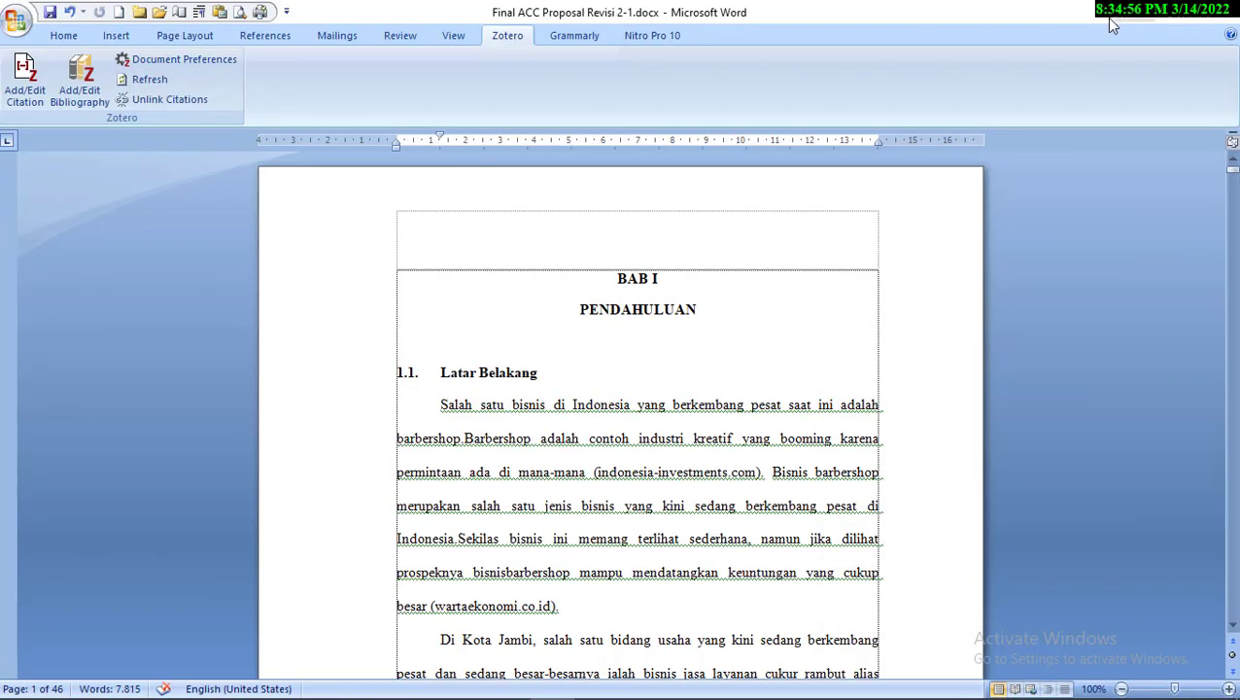
click(597, 460)
scroll(602, 377, down, 7)
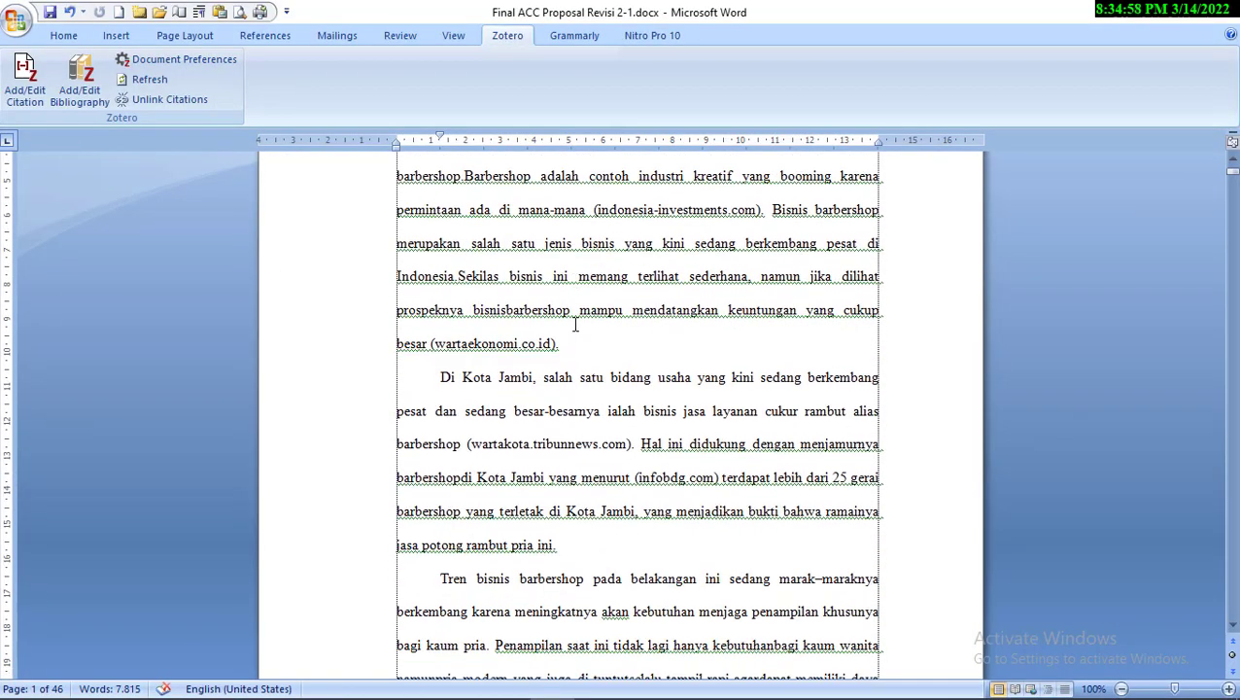
scroll(574, 323, up, 8)
scroll(574, 324, down, 10)
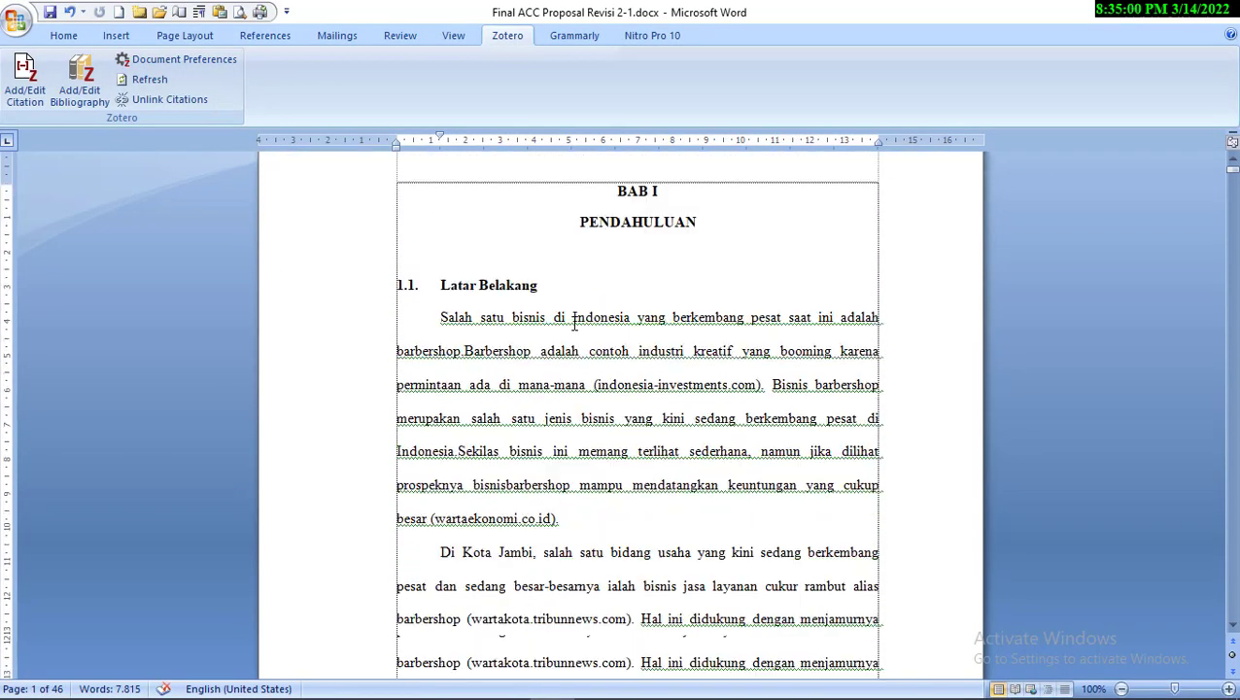
scroll(574, 330, up, 6)
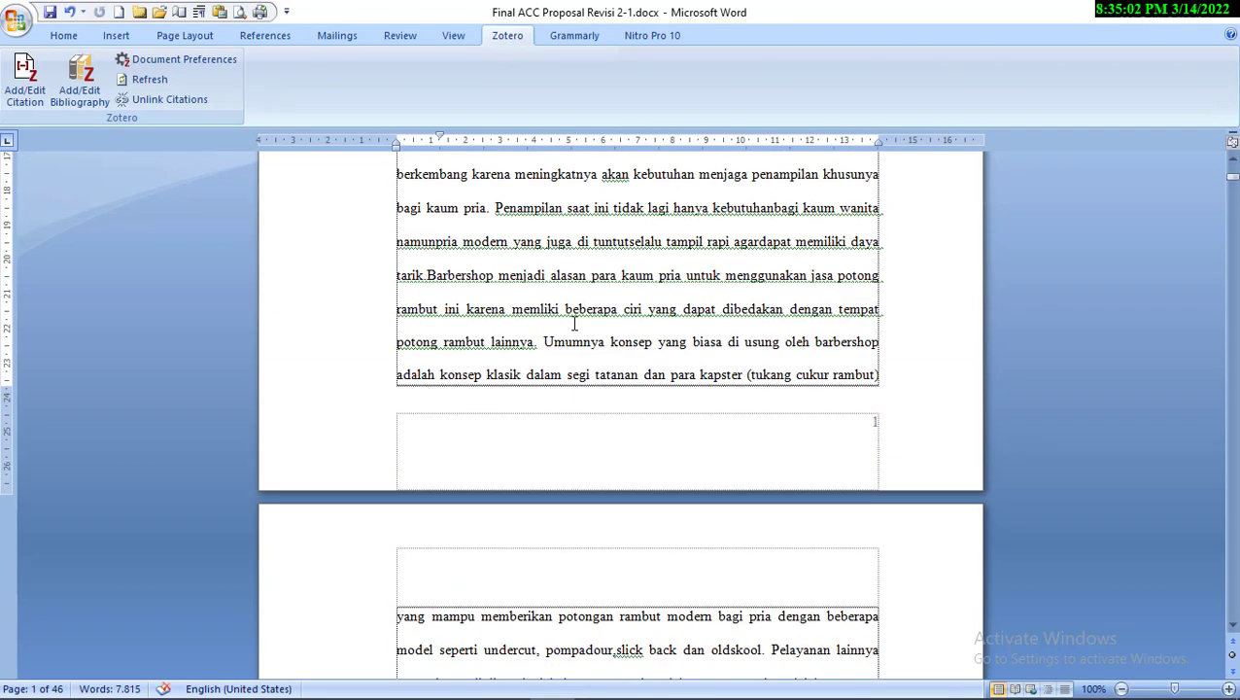
scroll(574, 324, down, 1)
scroll(574, 324, down, 5)
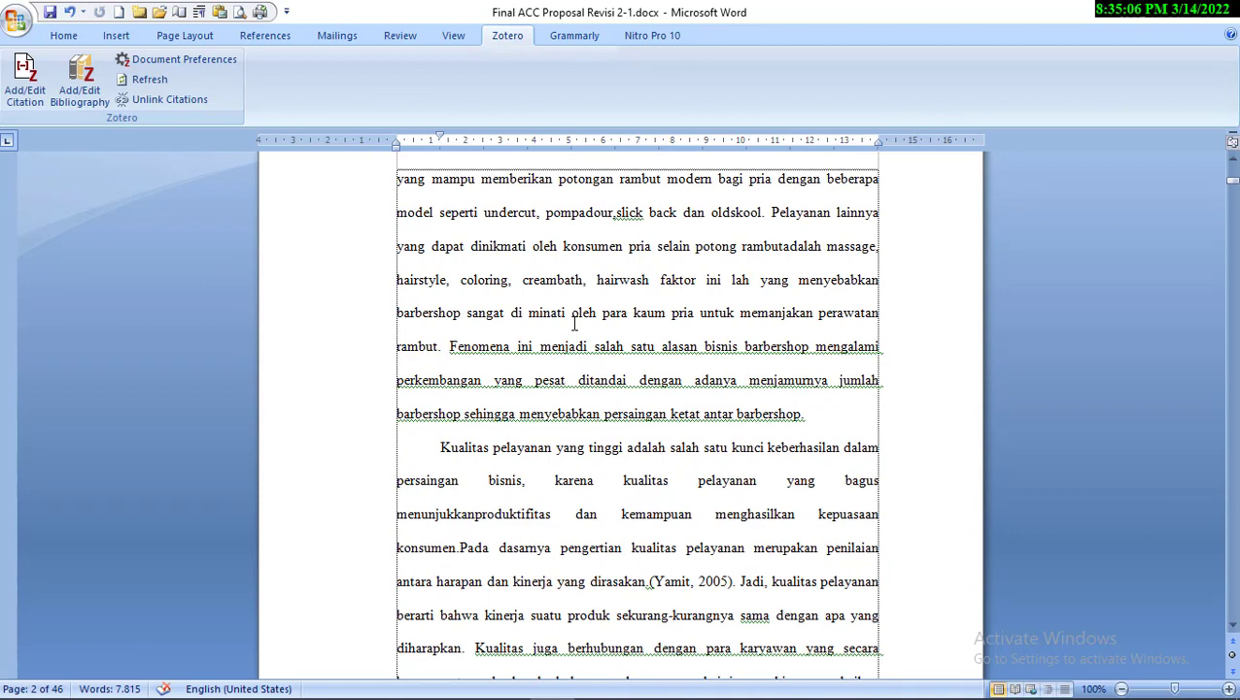
scroll(575, 323, up, 1)
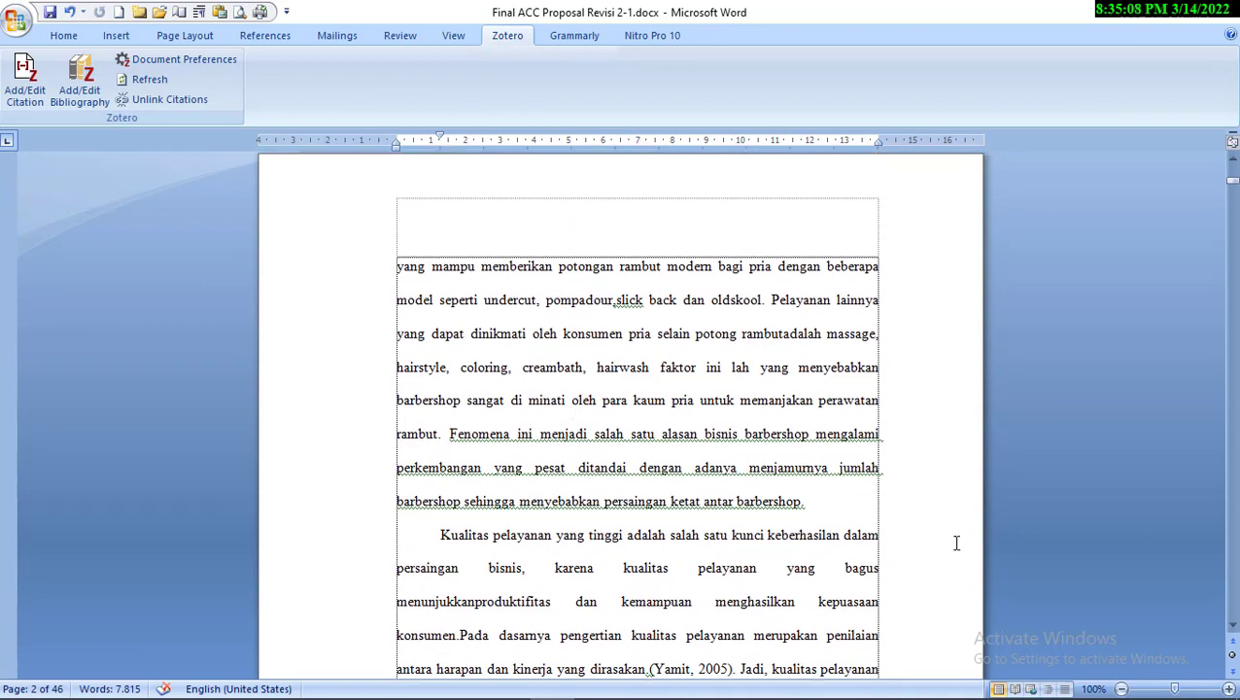
click(806, 499)
key(BackSpace)
key(BackSpace)
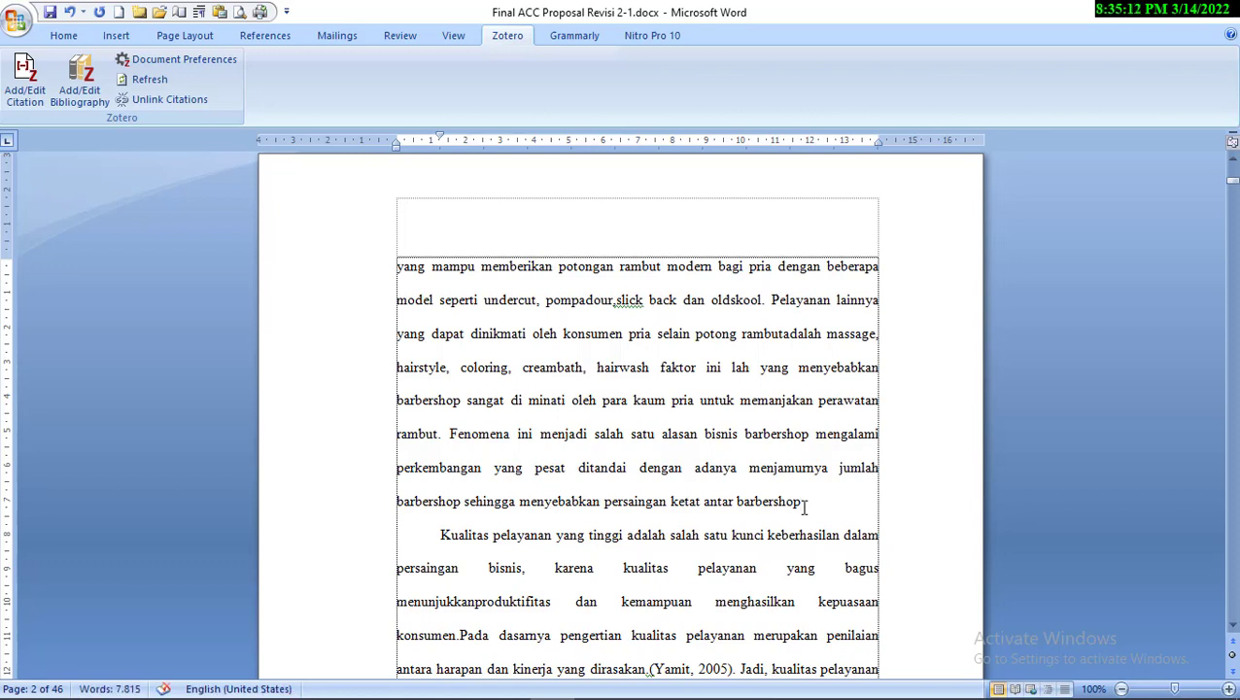
text(.)
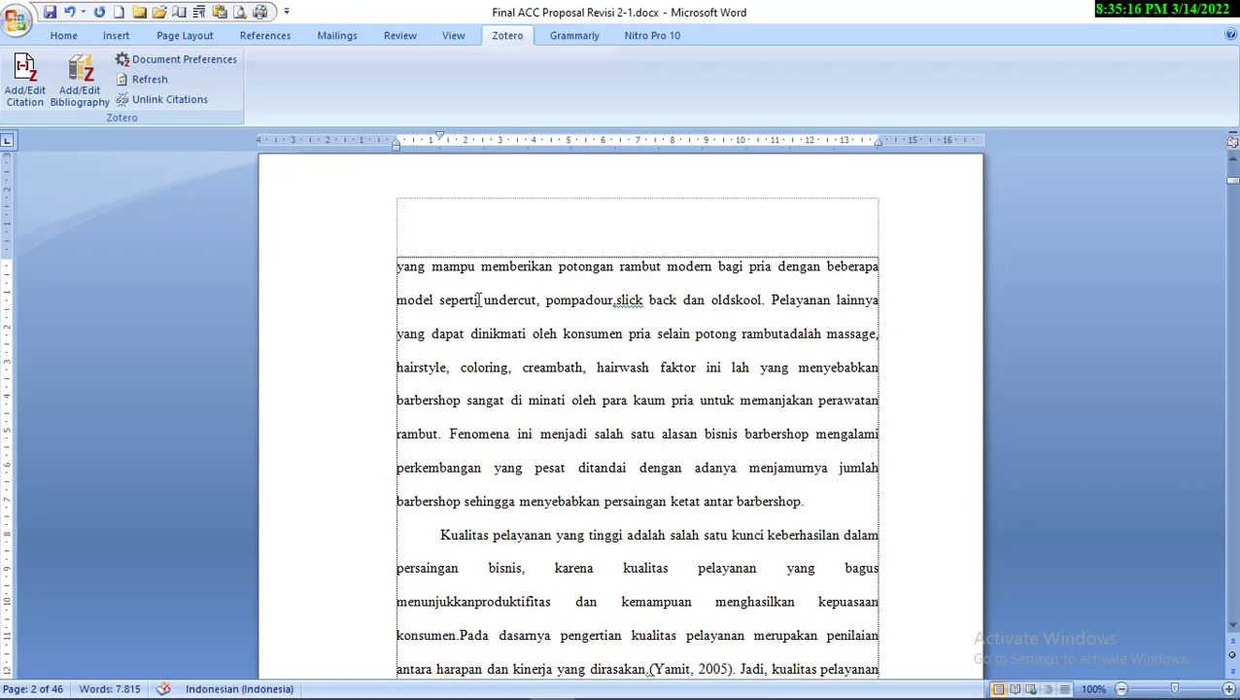
Insert a citation there through Classic View, using Jurnal Ilmiah's second "Pengaruh Kualitas Pelayanan Terhadap Kepuasan Konsumen pada PT dealer Yamaha Sukoharjo .pdf" entry
click(32, 82)
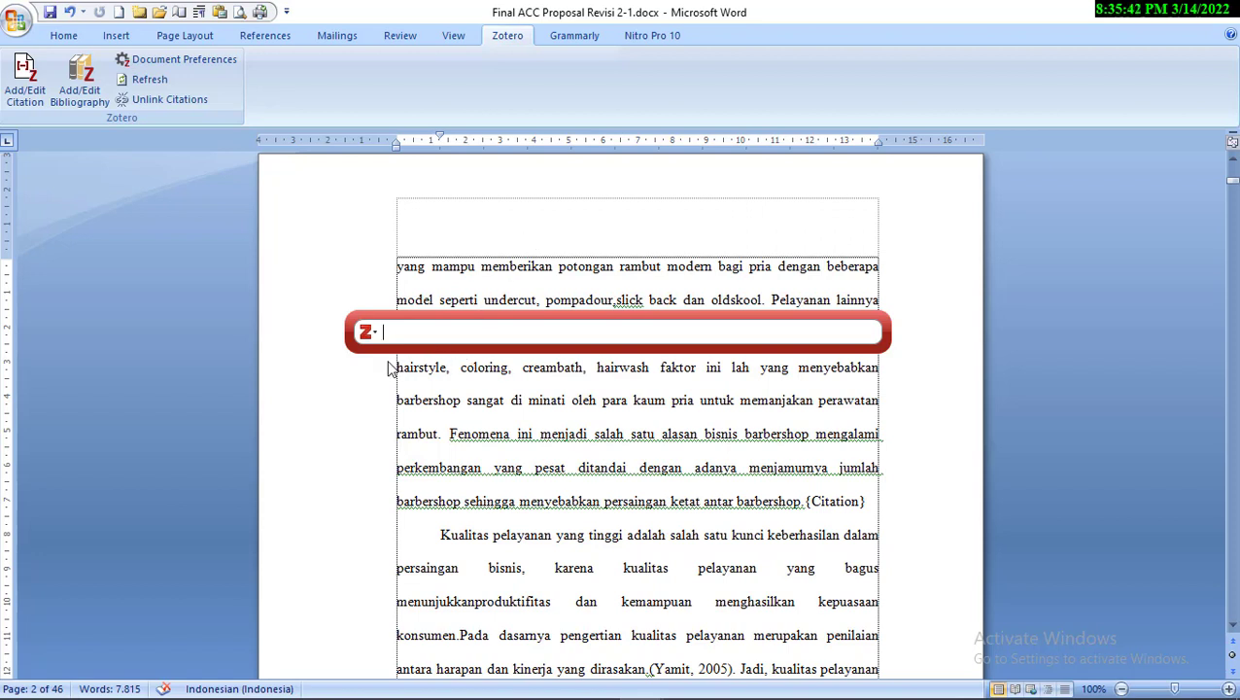
click(376, 330)
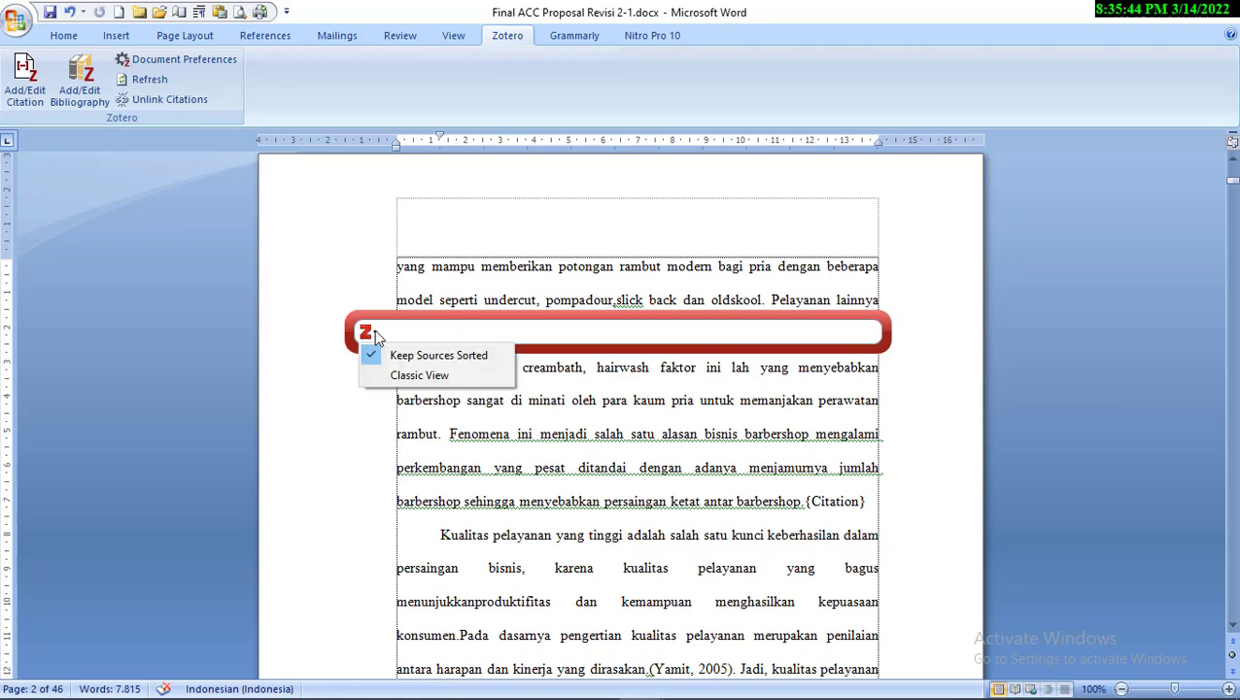
click(412, 379)
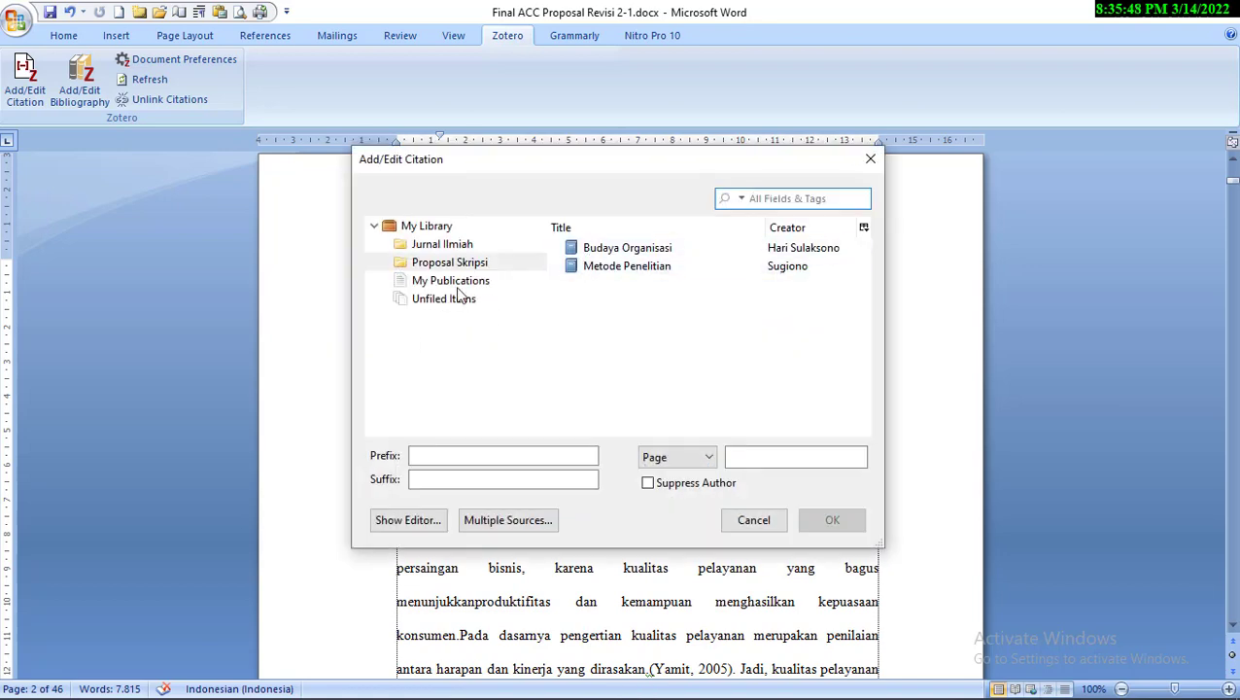
click(455, 247)
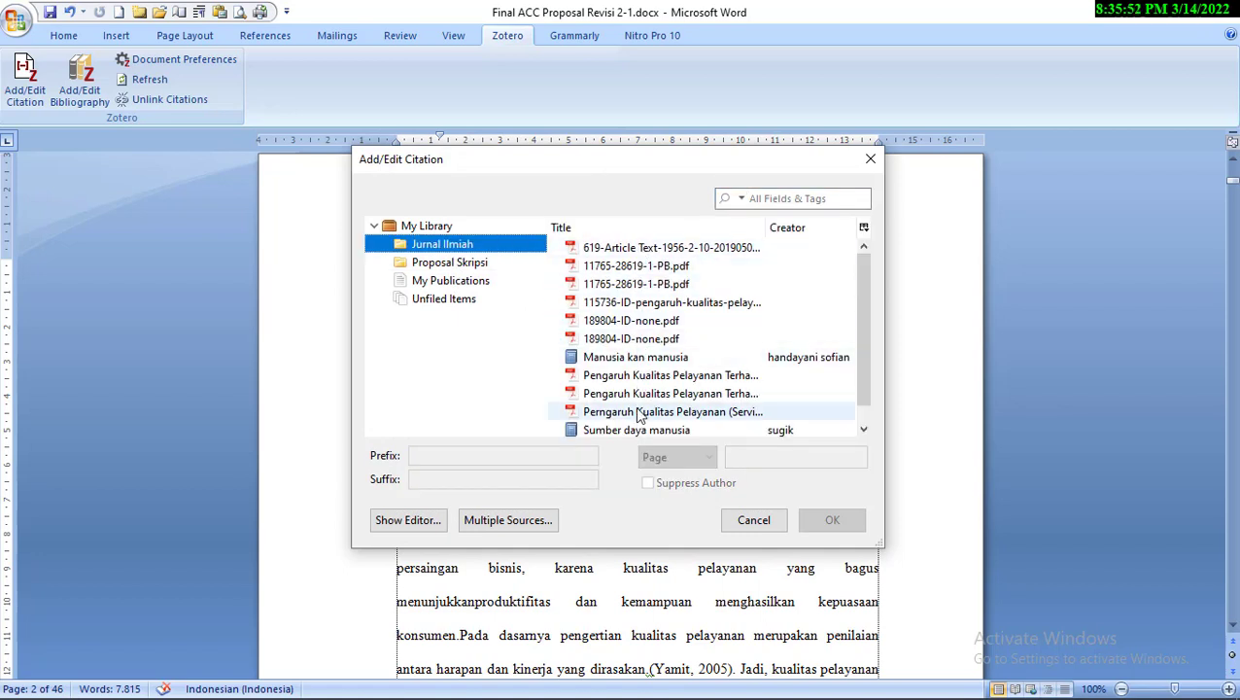
scroll(639, 415, down, 1)
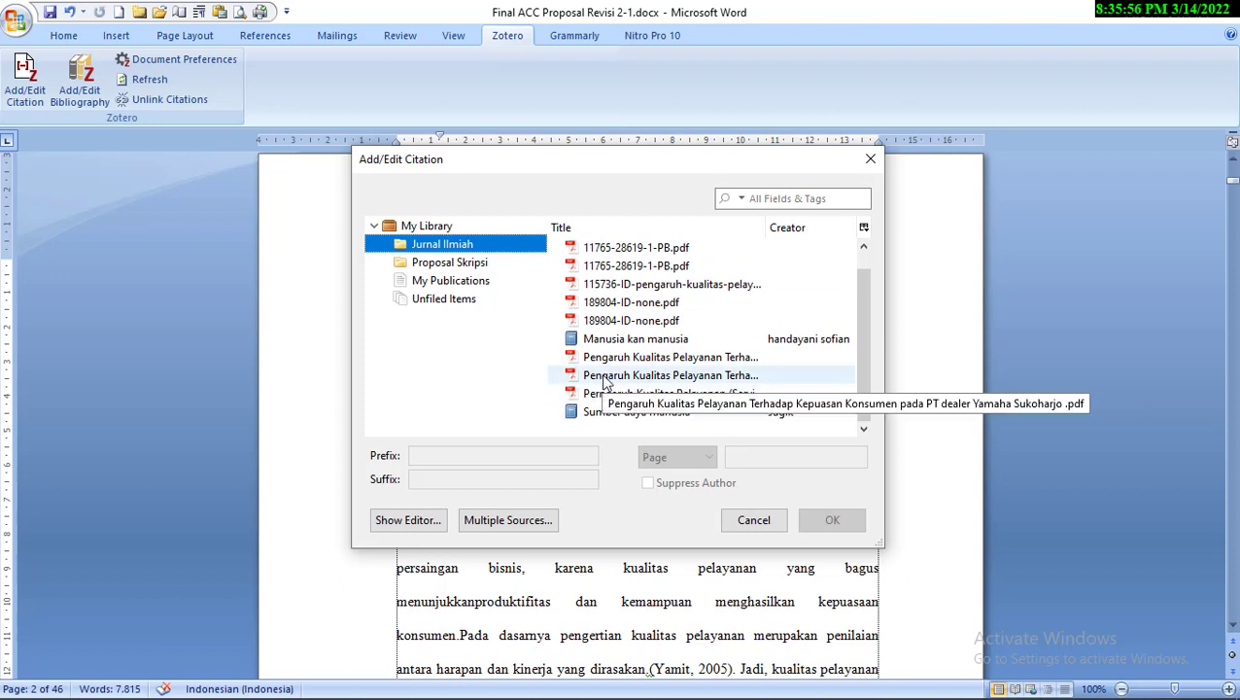
click(603, 380)
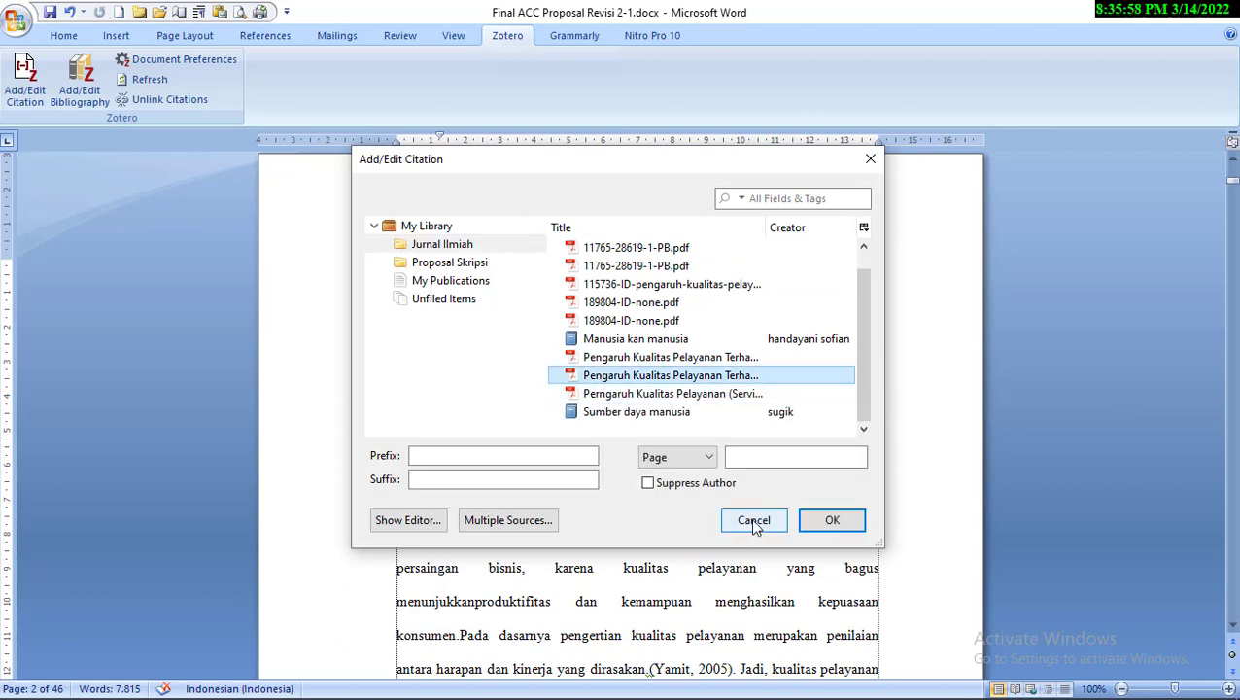
click(832, 521)
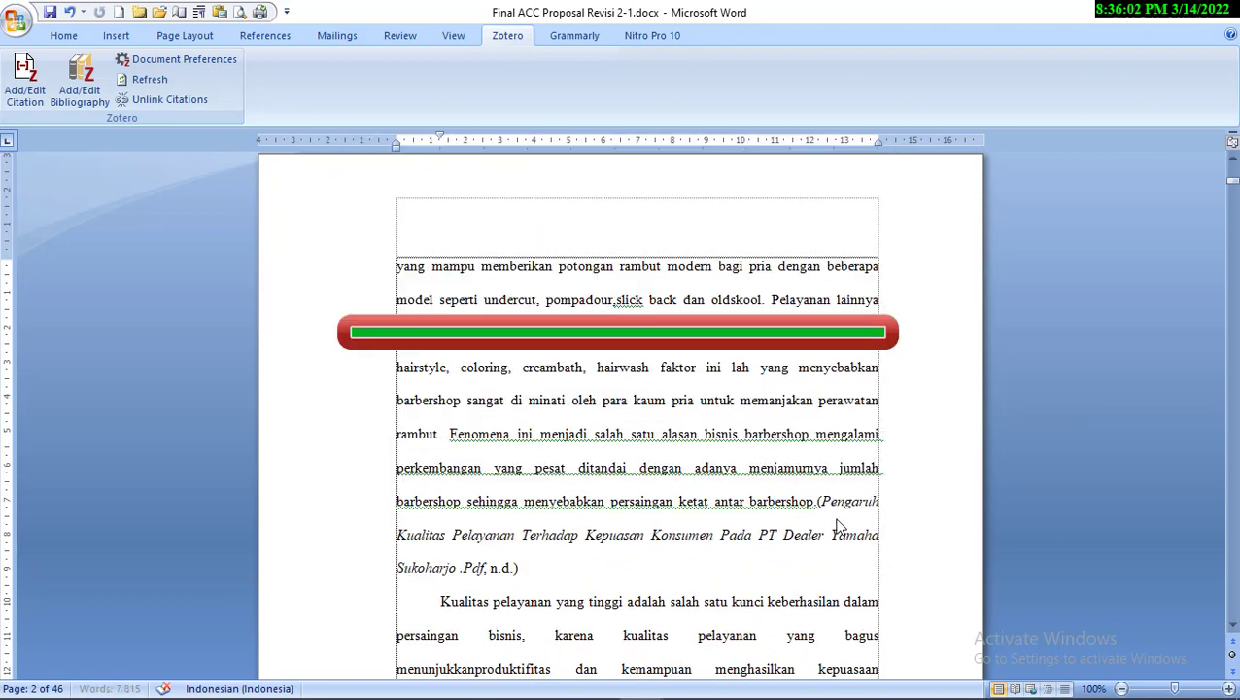
scroll(745, 513, down, 2)
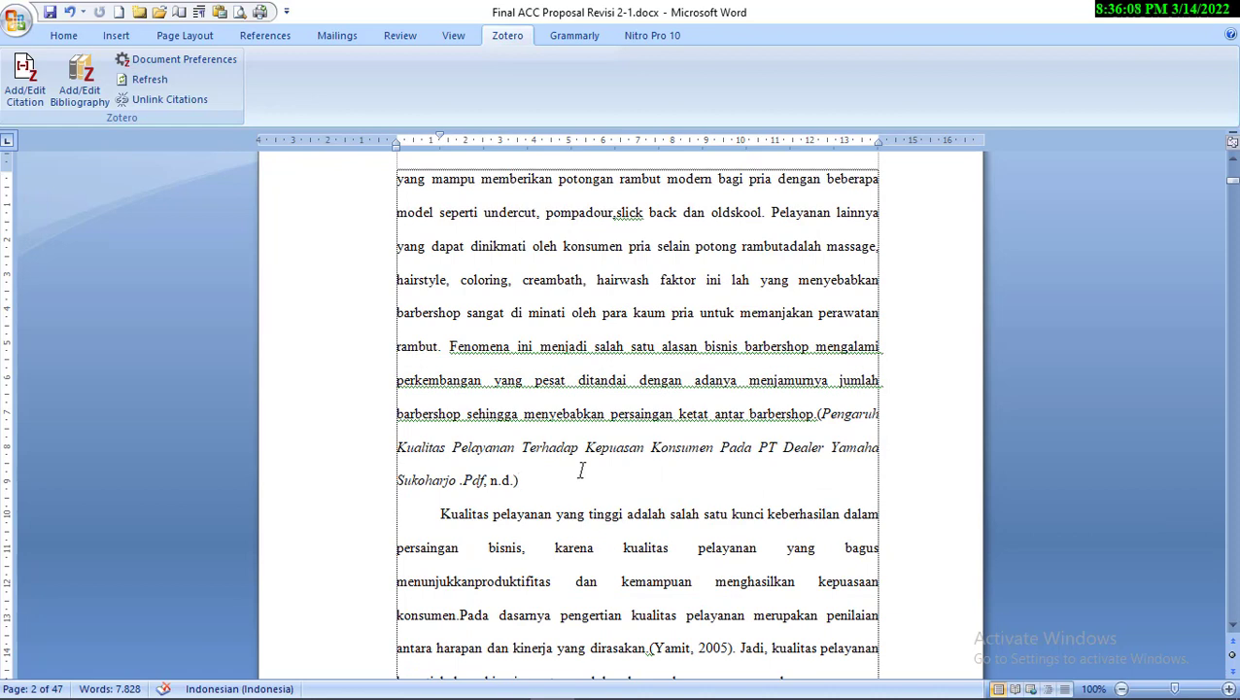
End the newly inserted Yamaha Sukoharjo citation on page 2 with a full stop
text(.)
scroll(630, 339, up, 1)
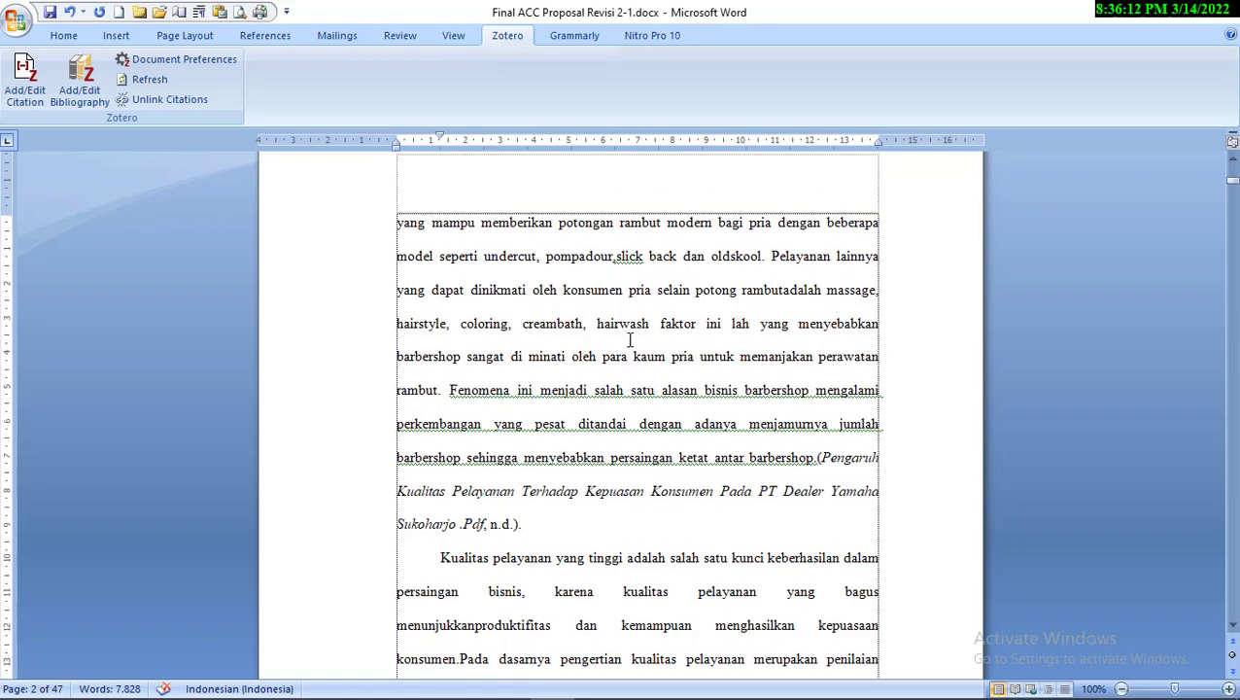
scroll(630, 339, up, 6)
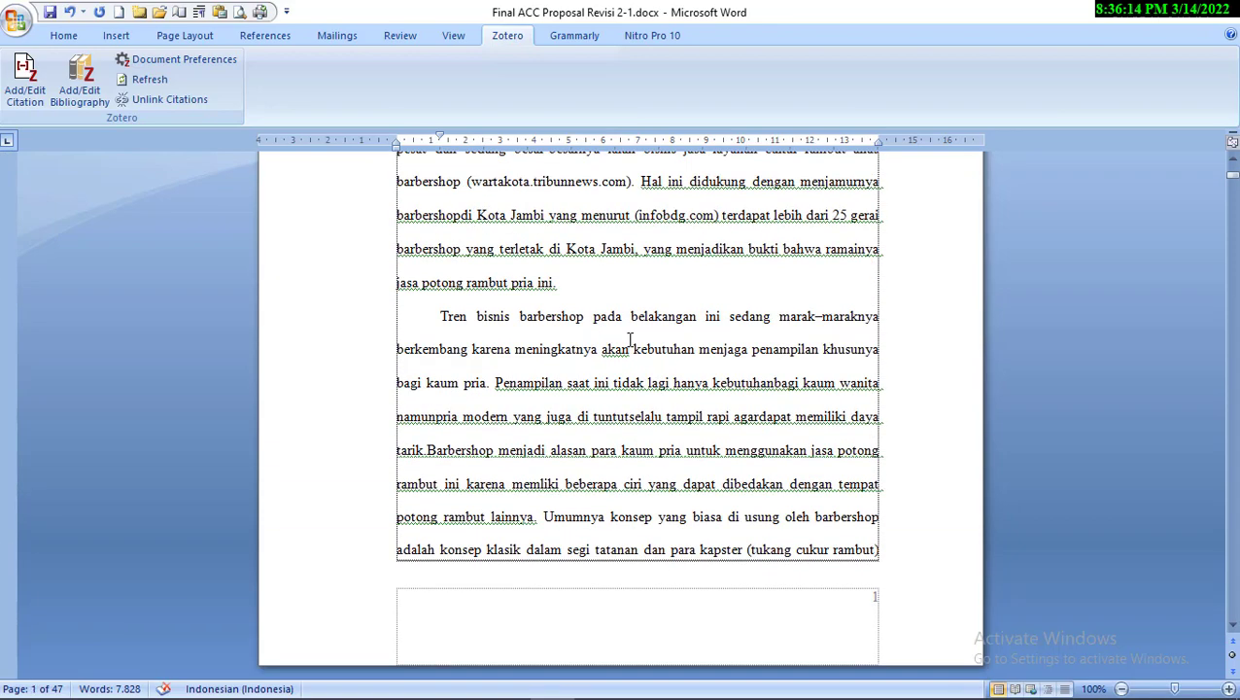
Cite Proposal Skripsi's Budaya Organisasi book through Classic View after "adanya perbaikan dari karyawan." on page 2
scroll(630, 339, down, 7)
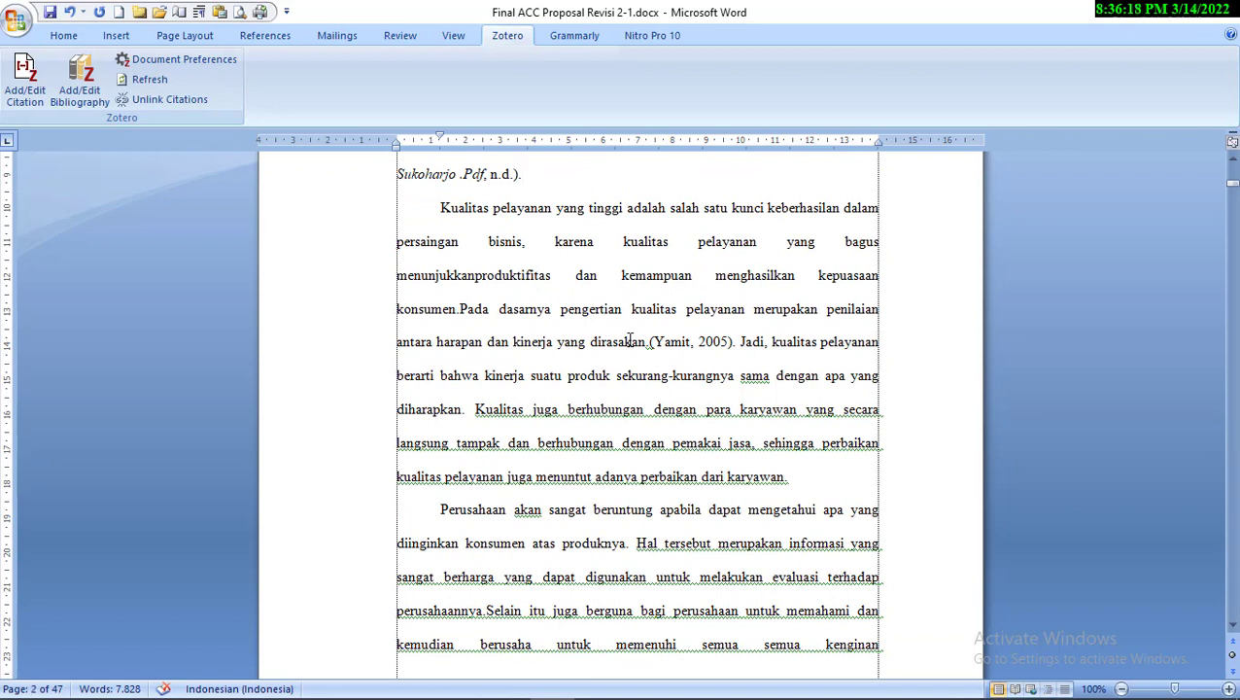
scroll(630, 339, down, 2)
scroll(630, 339, up, 2)
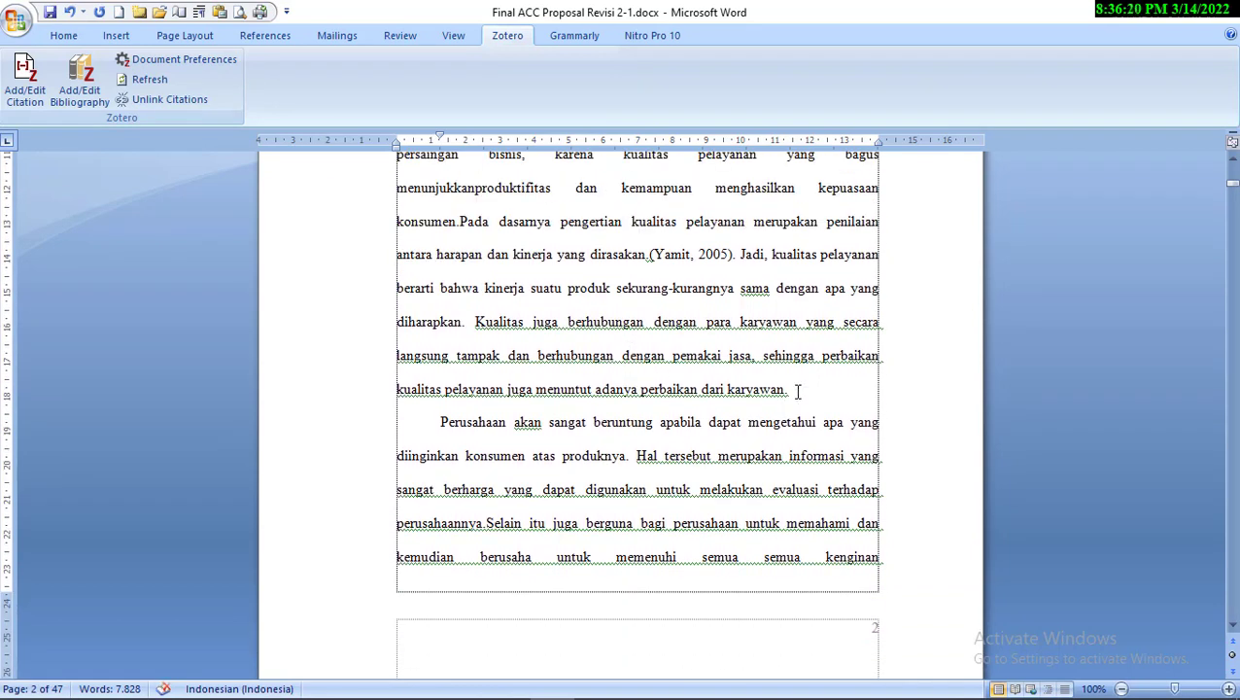
click(797, 389)
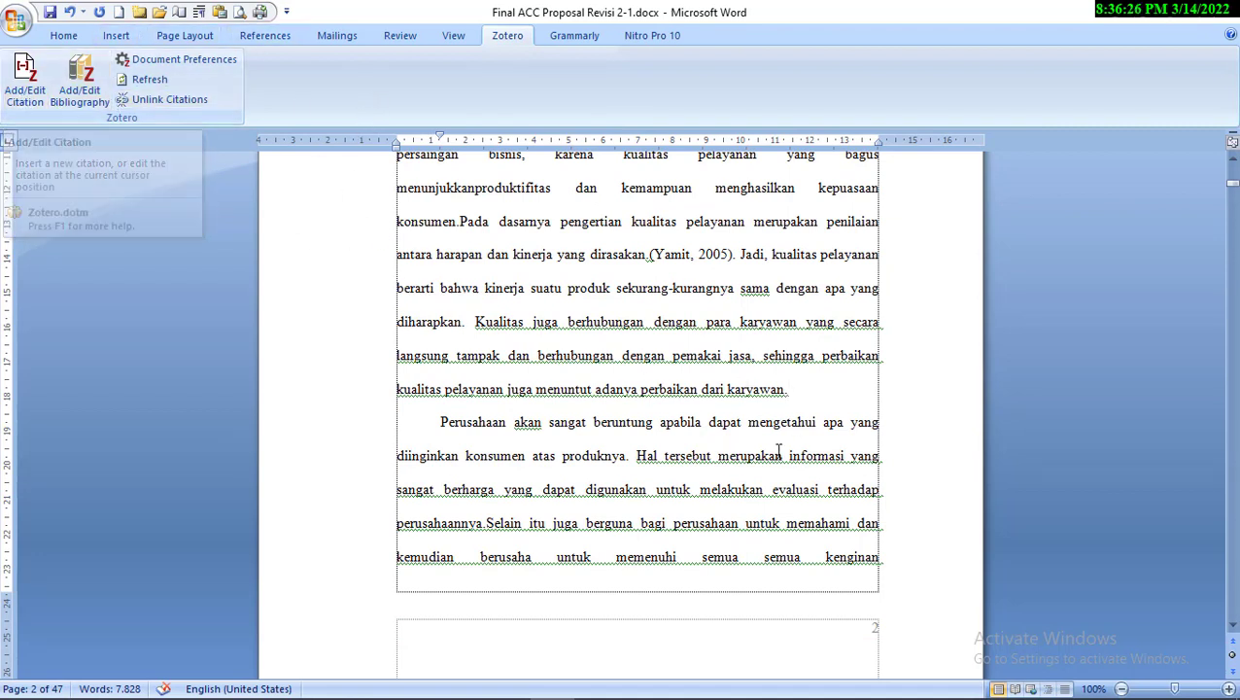
click(21, 88)
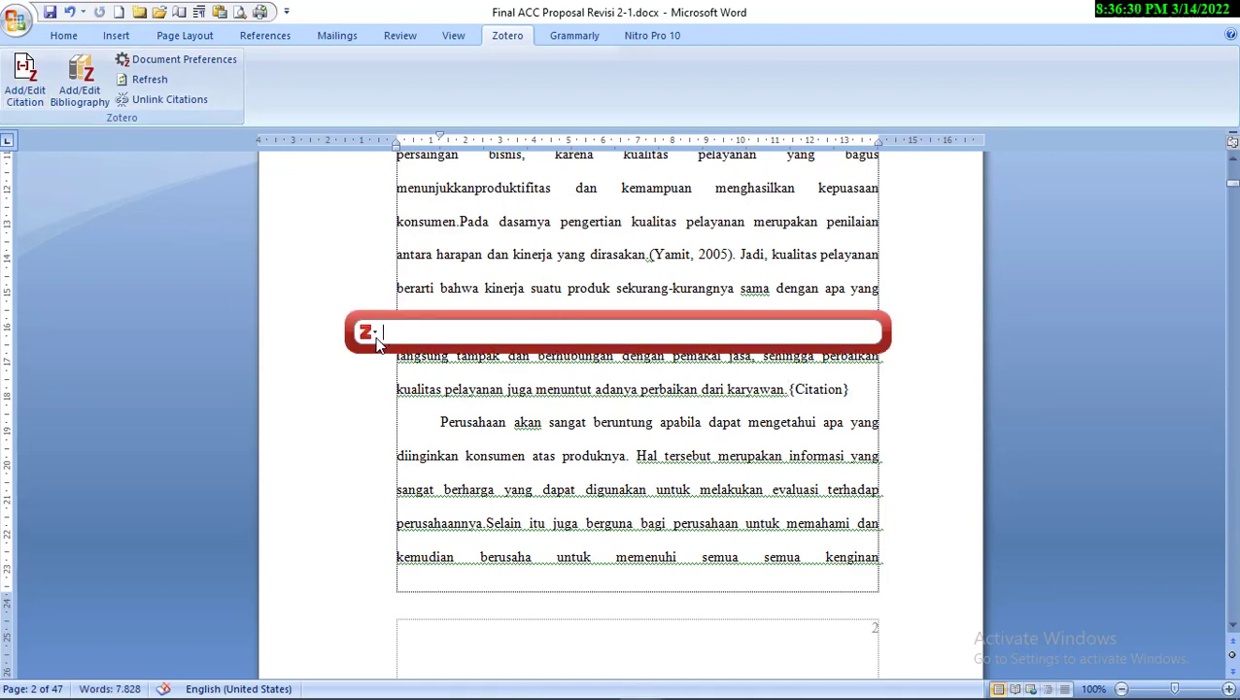
click(375, 336)
click(409, 377)
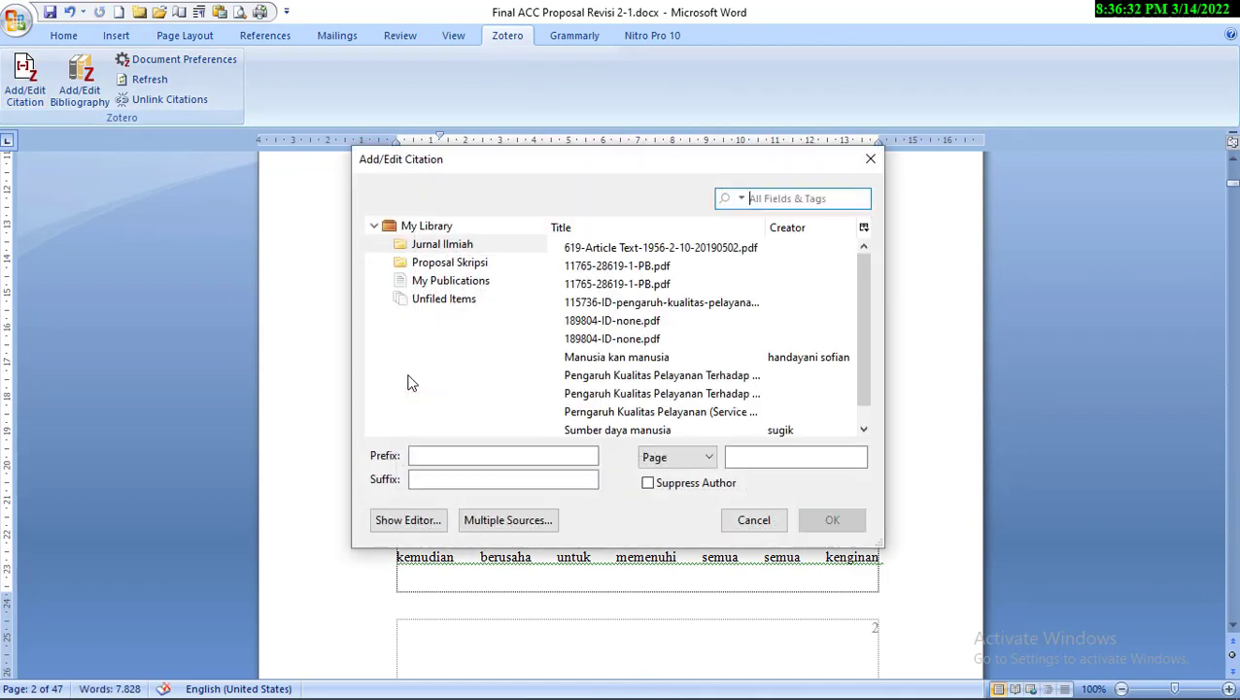
click(457, 265)
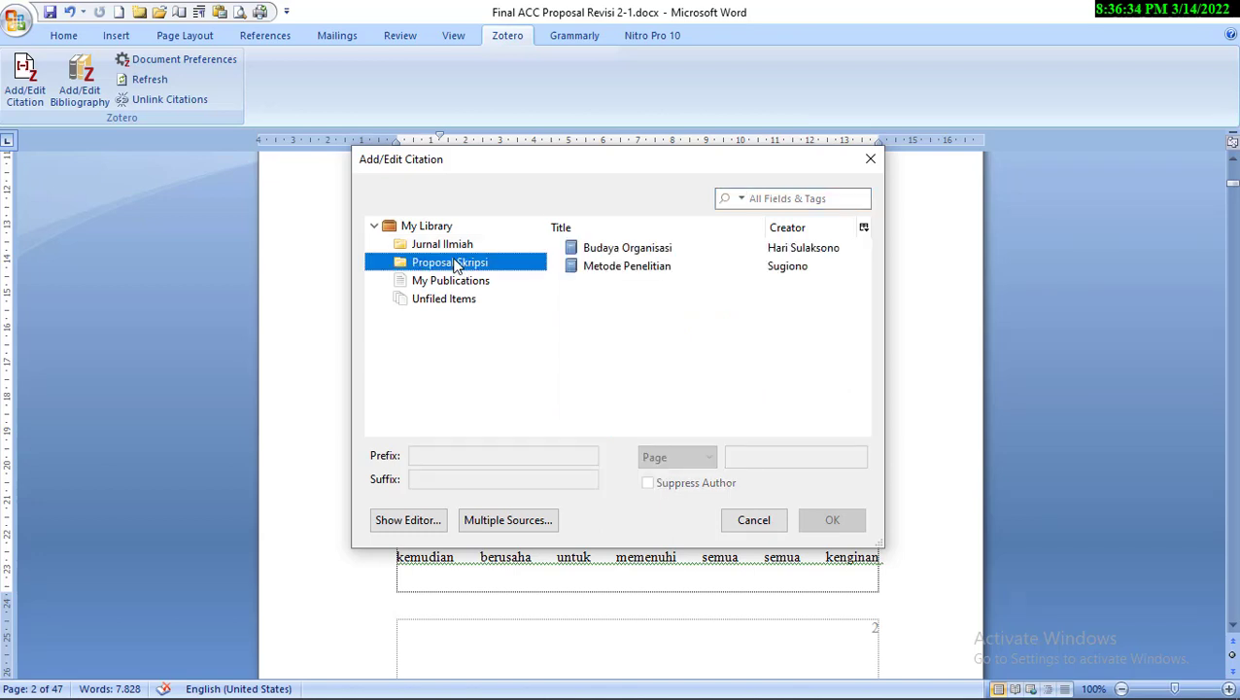
click(624, 249)
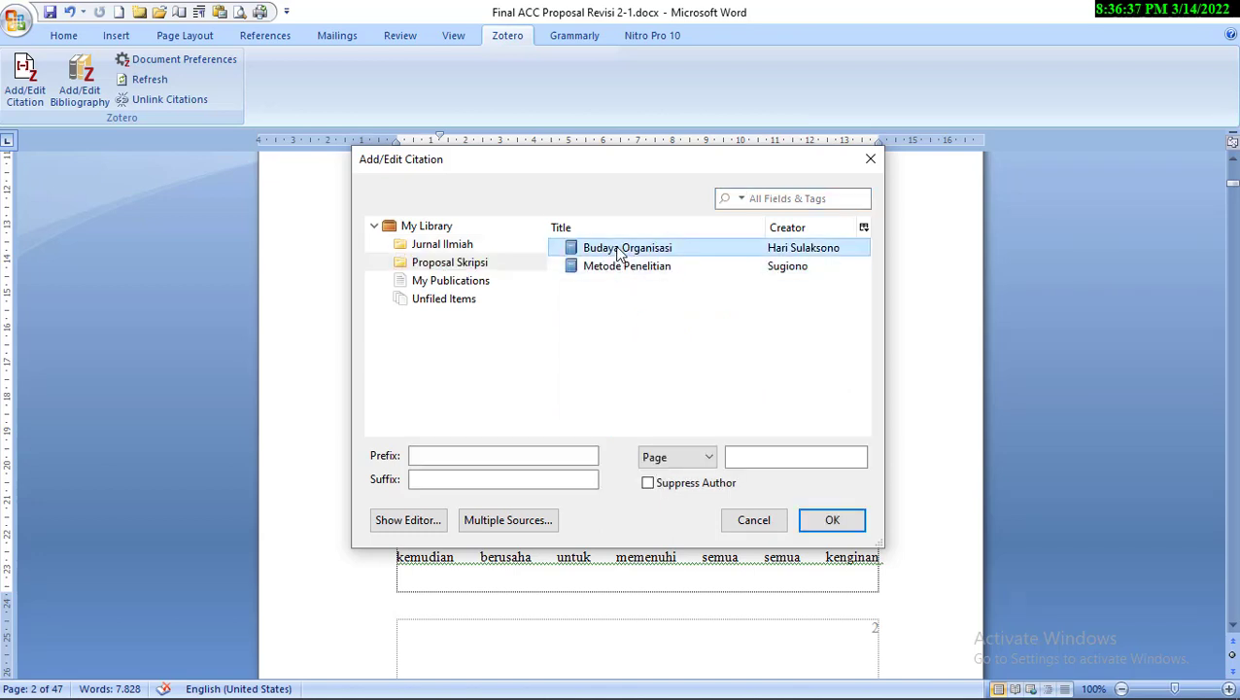
click(831, 521)
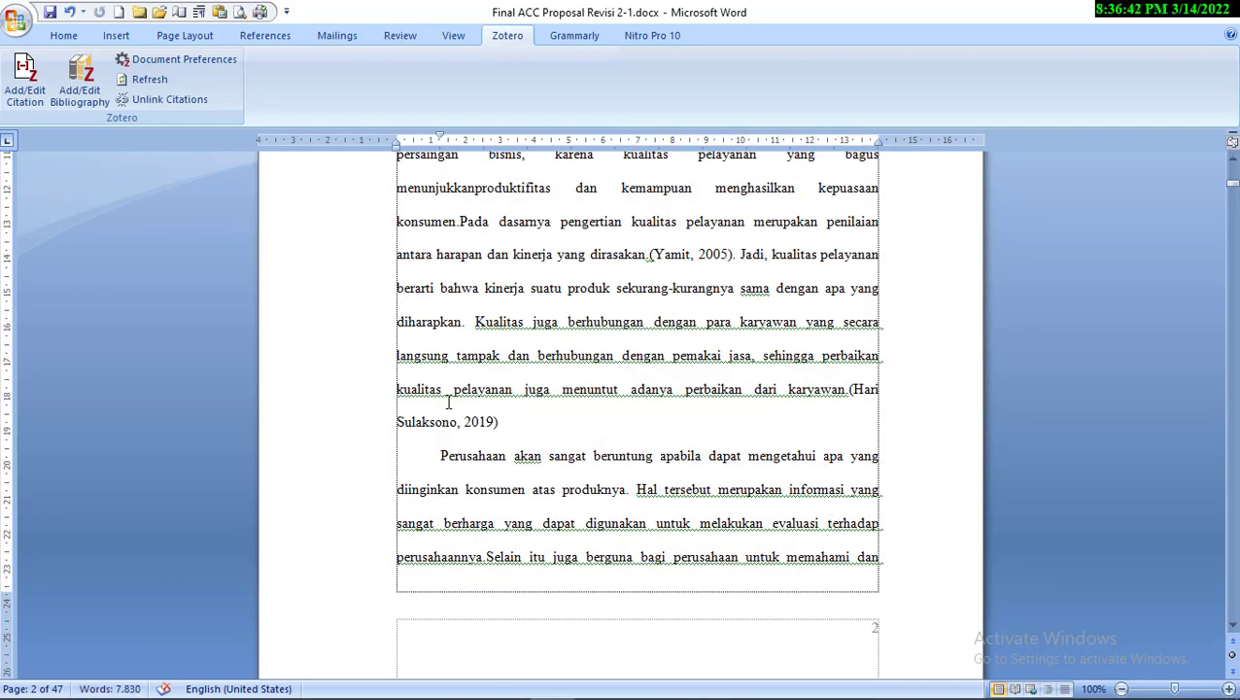
click(851, 401)
click(515, 425)
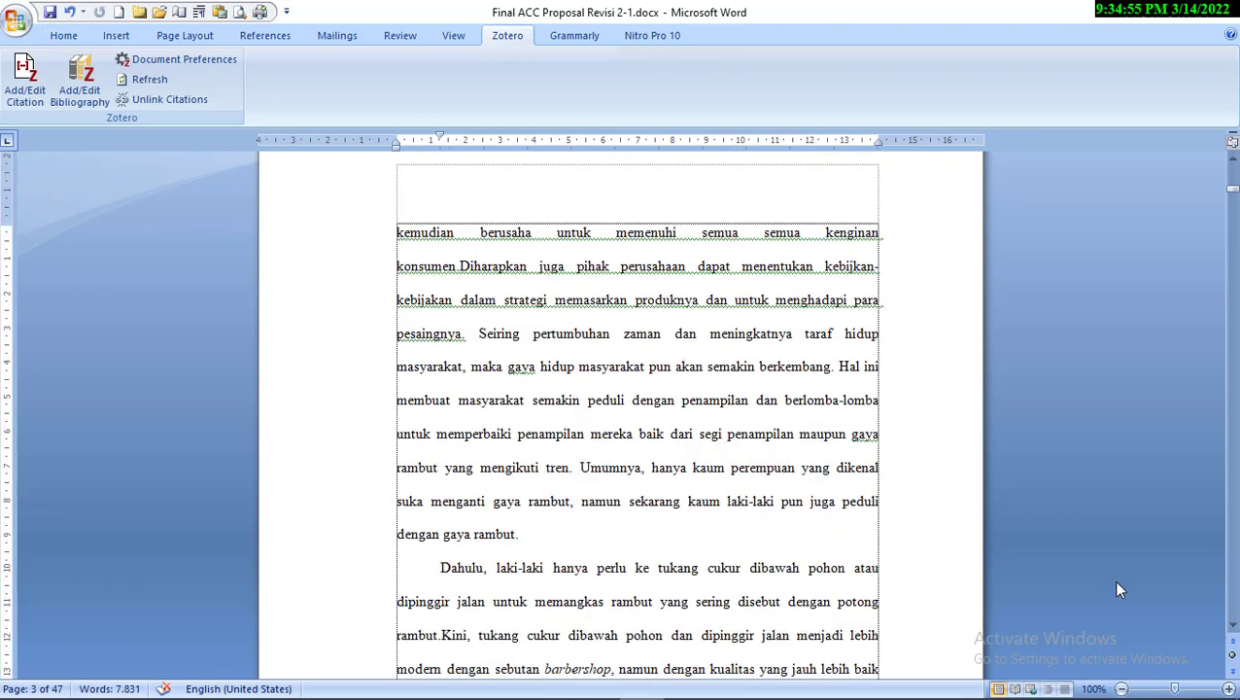
Search for "metode" and cite the Metode Penelitian book after "dengan gaya rambut." on page 3, ending the citation with a full stop
click(536, 531)
click(34, 94)
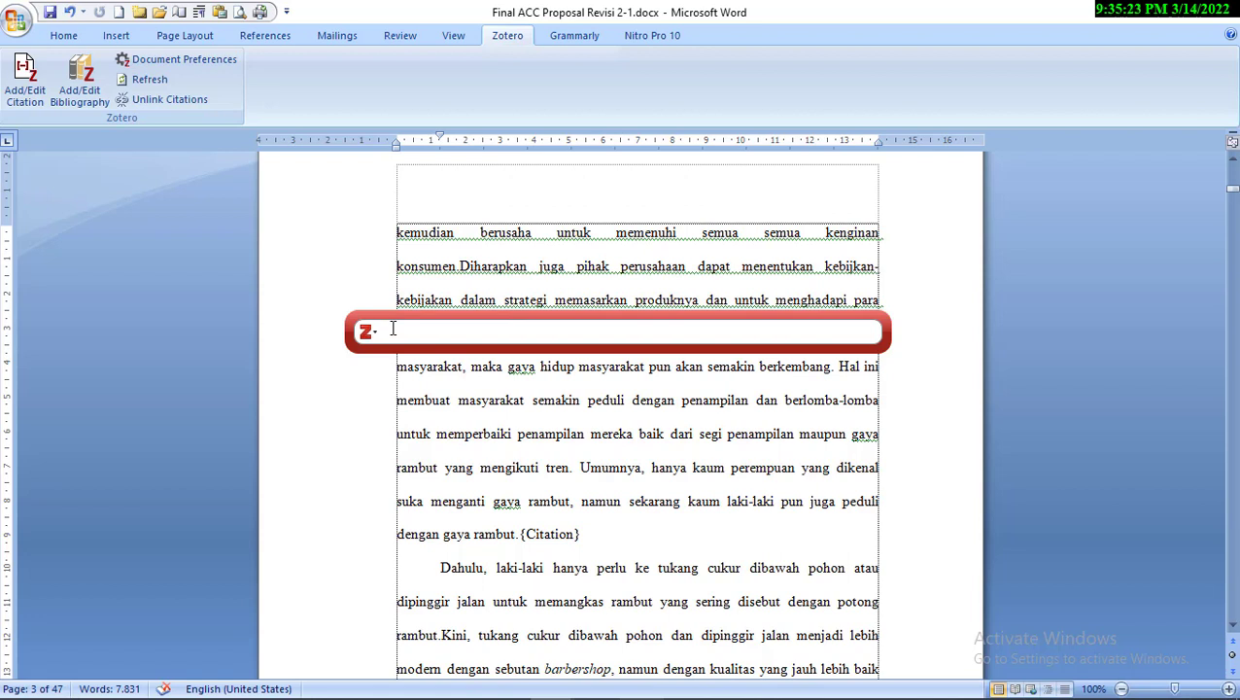
text(eto)
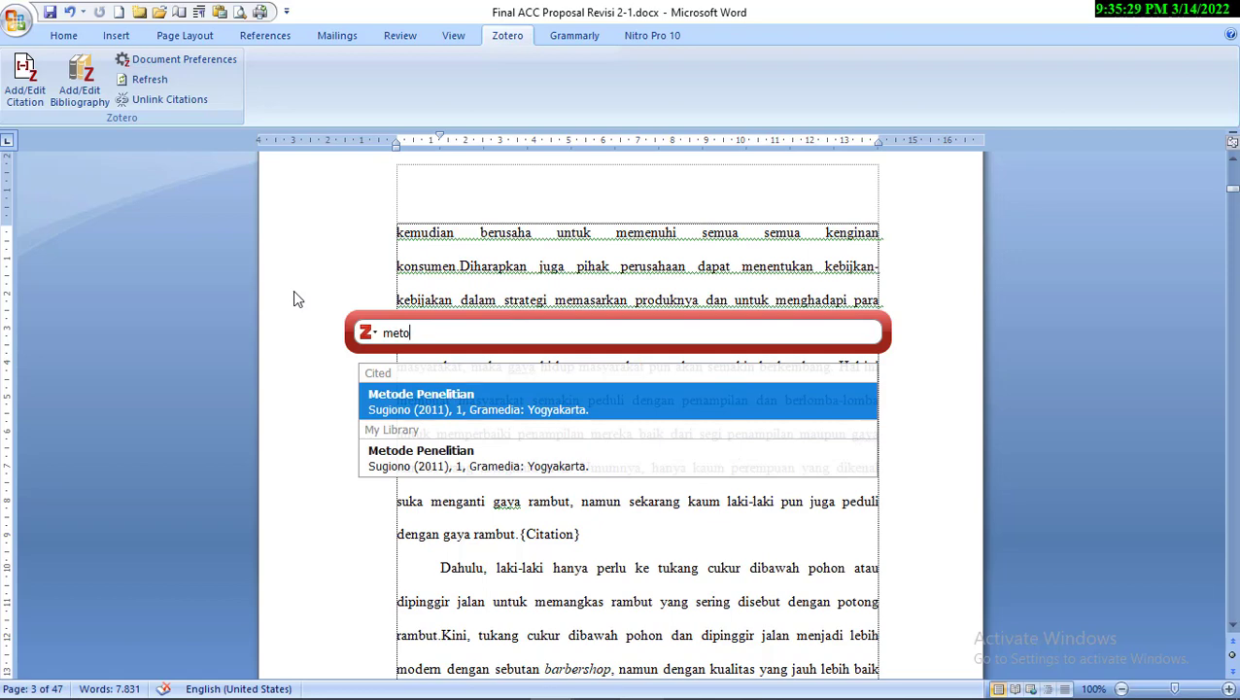
text(de)
key(Return)
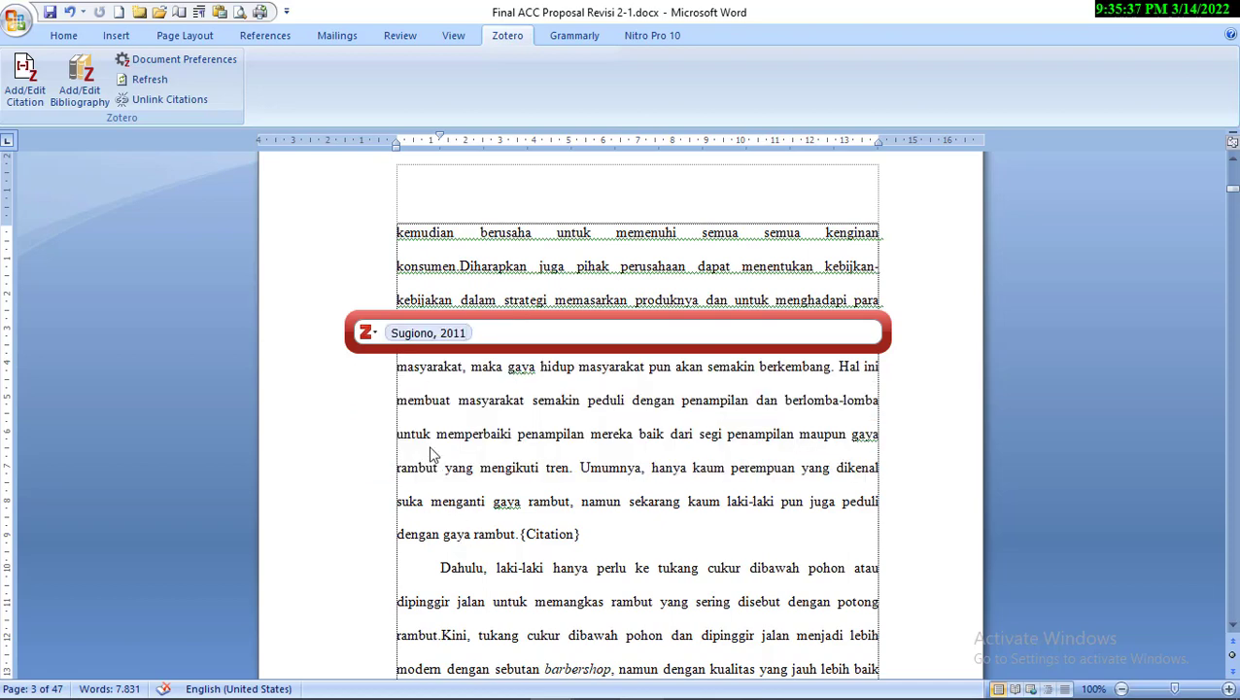
key(Return)
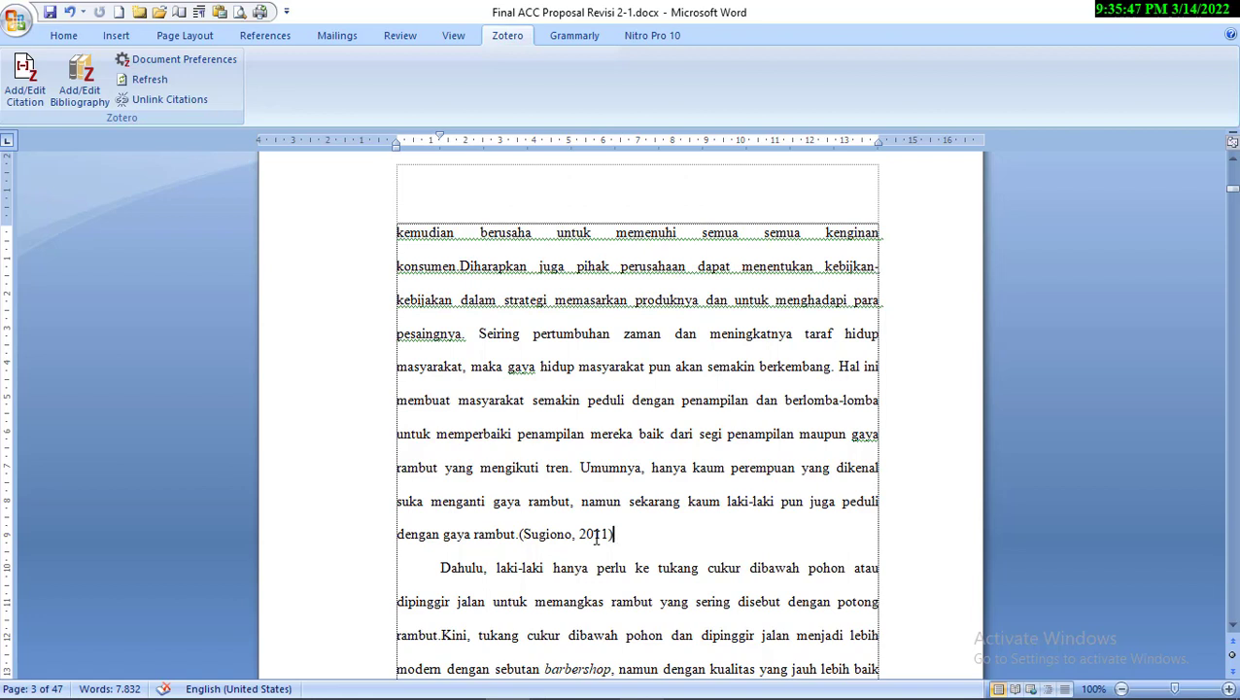
text(.)
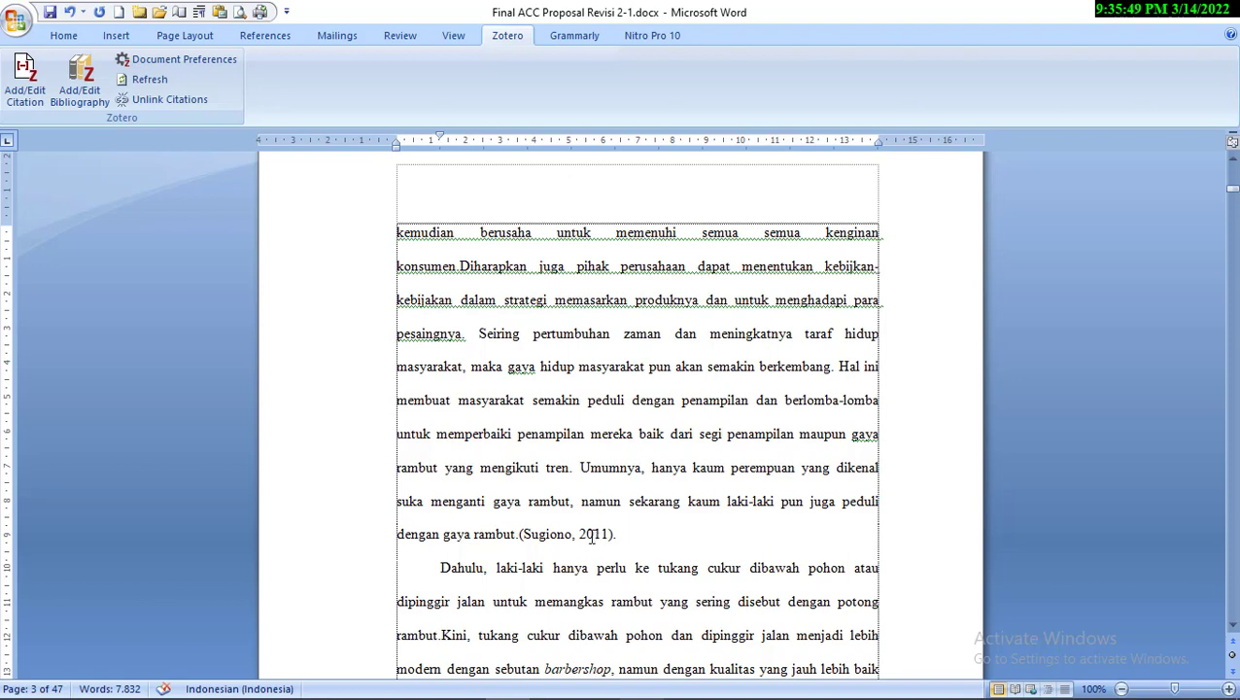
Add the centred bold heading "Daftar Pustaka" in 12 pt Times New Roman below the existing references on the document's last page
scroll(670, 480, down, 4)
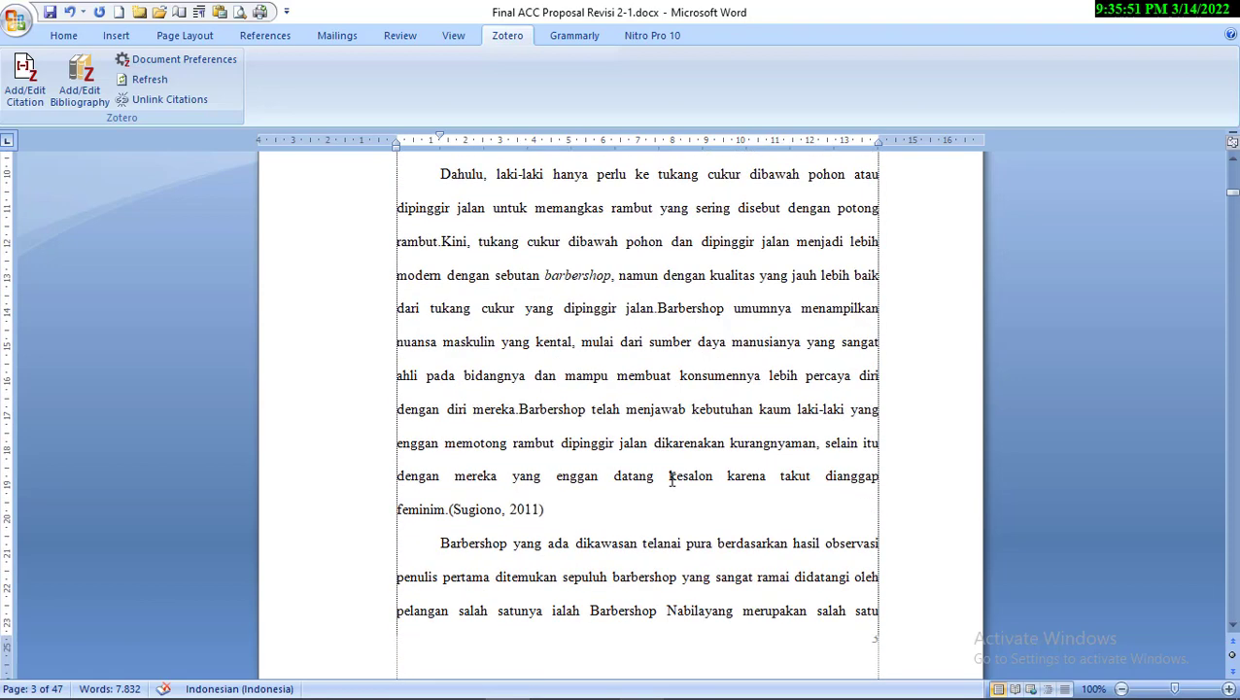
scroll(671, 480, down, 1)
scroll(670, 480, up, 3)
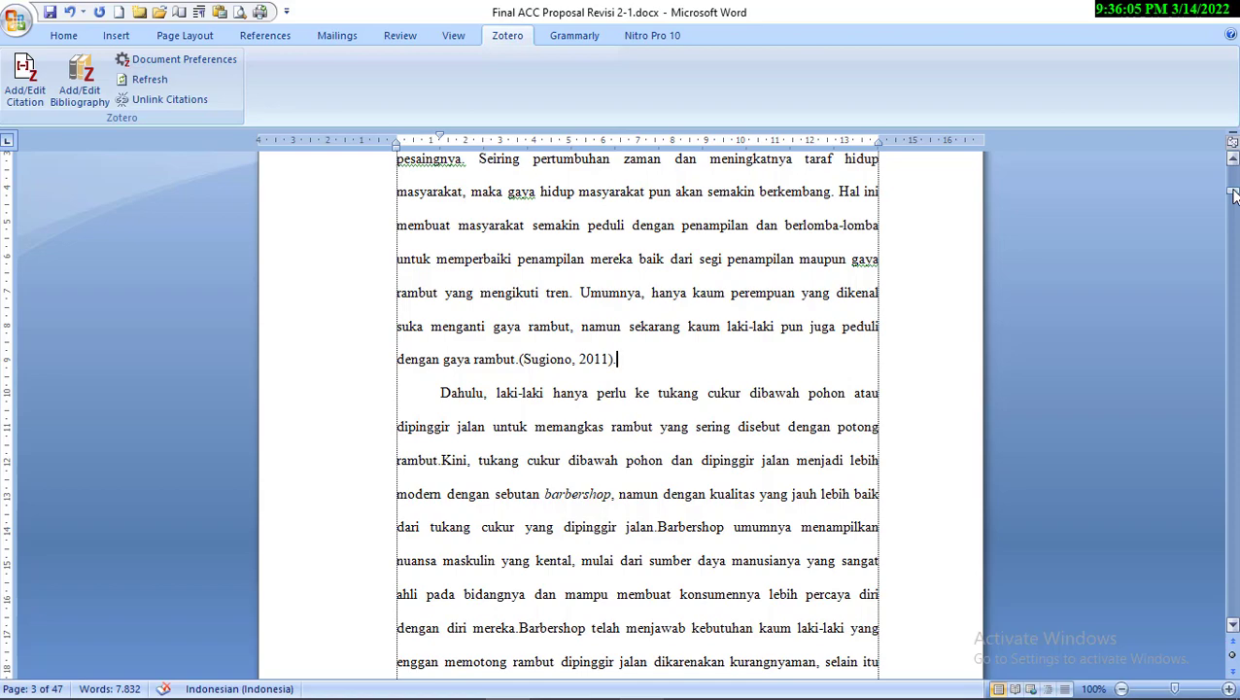
drag(1232, 194, 1237, 622)
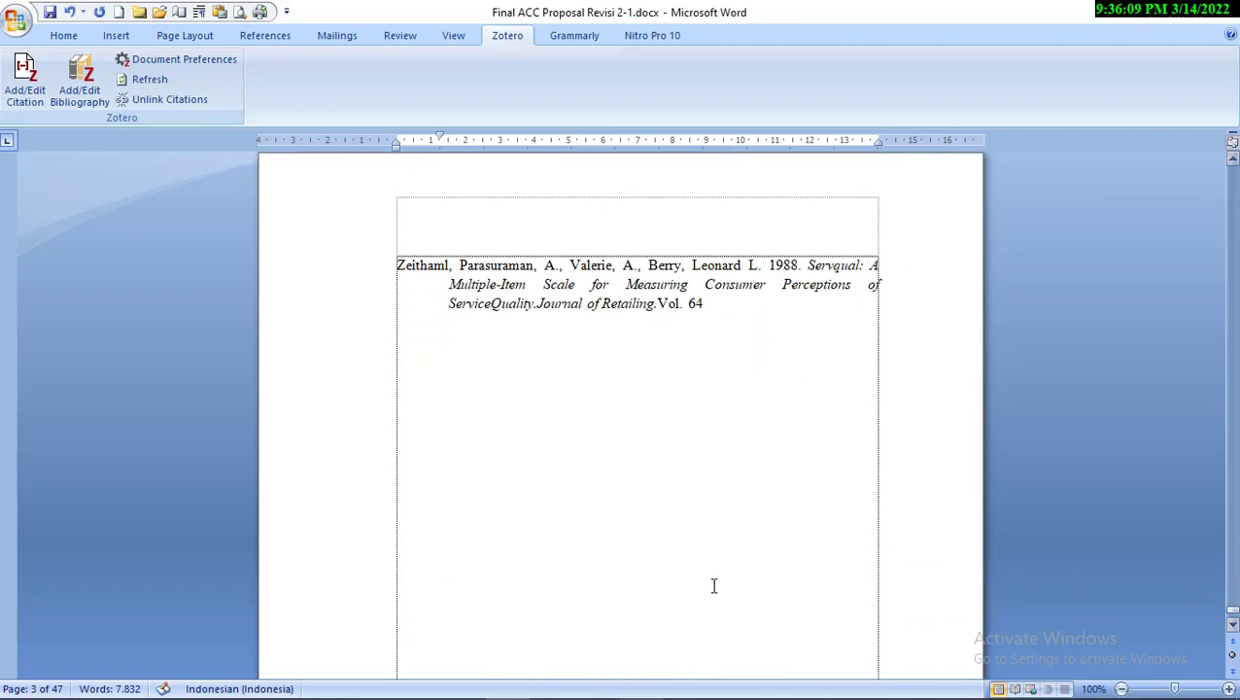
scroll(581, 547, down, 5)
click(556, 340)
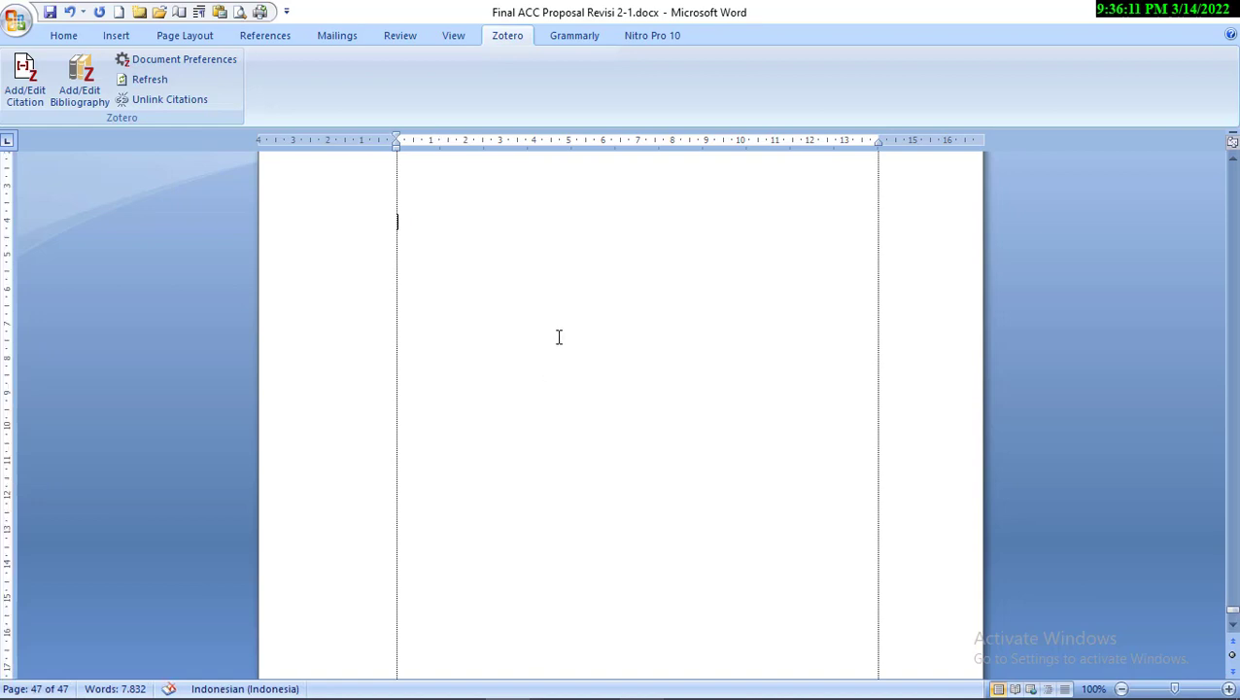
text(Daftar Pust)
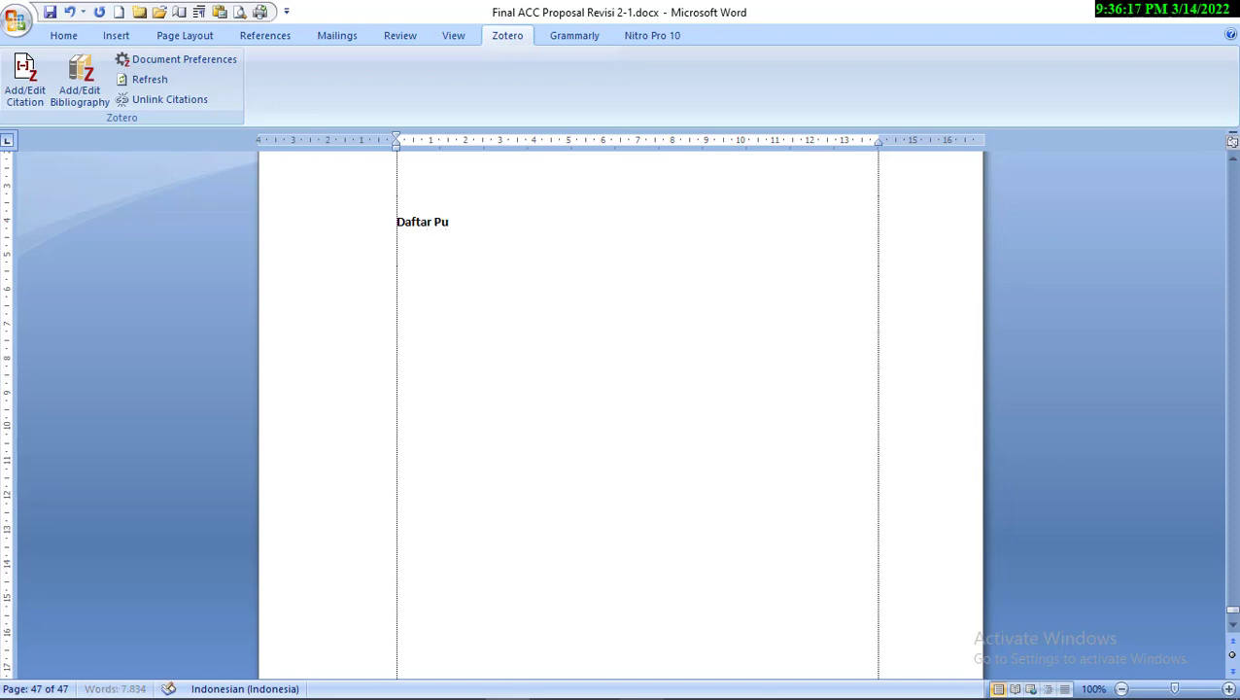
text(aka)
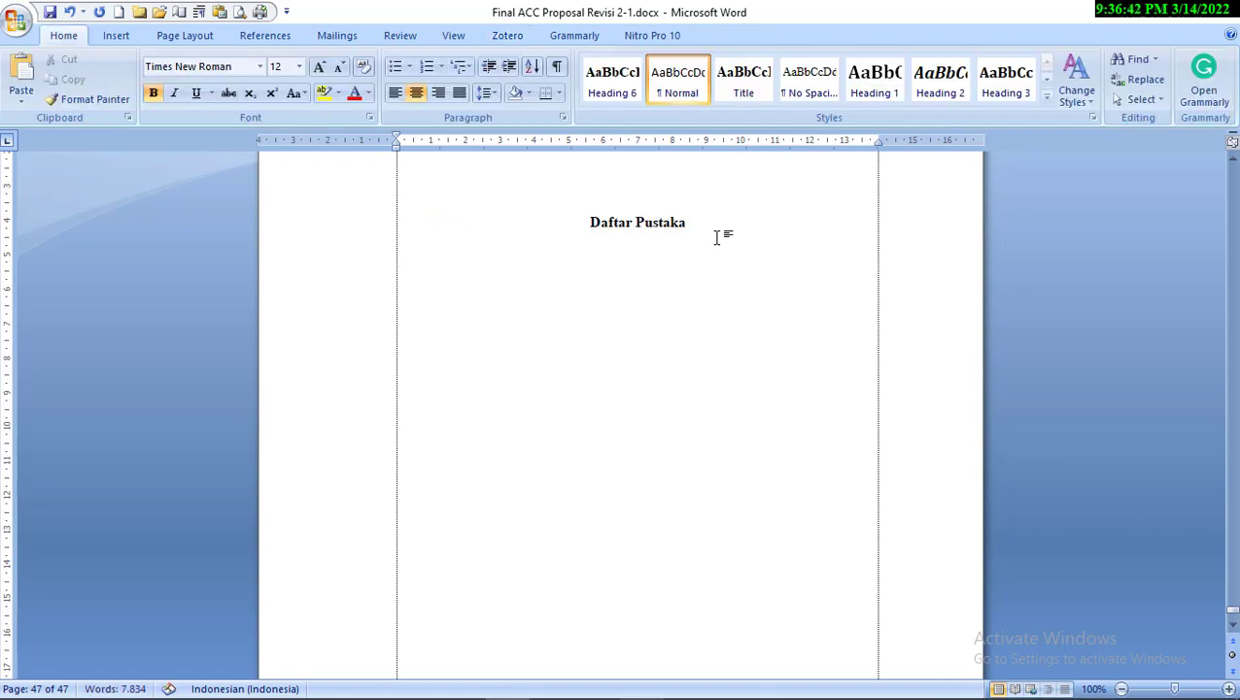
Left-align the line below the Daftar Pustaka heading and insert the Zotero bibliography there
key(ctrl+l)
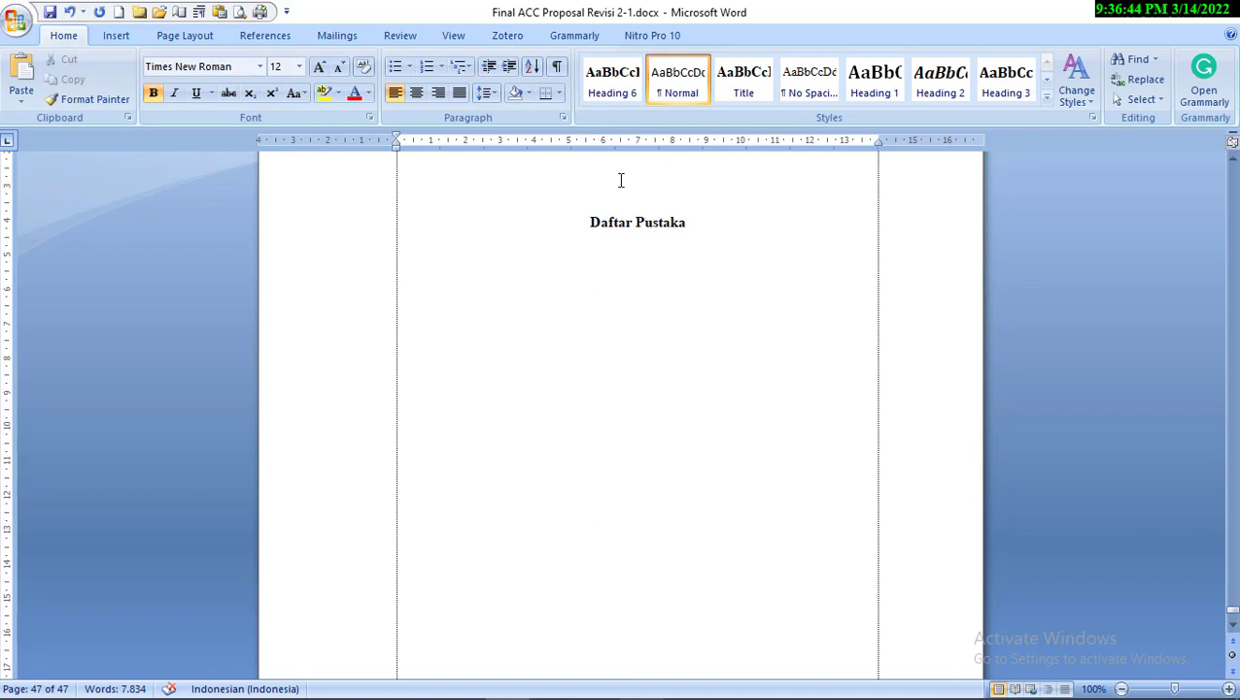
click(507, 36)
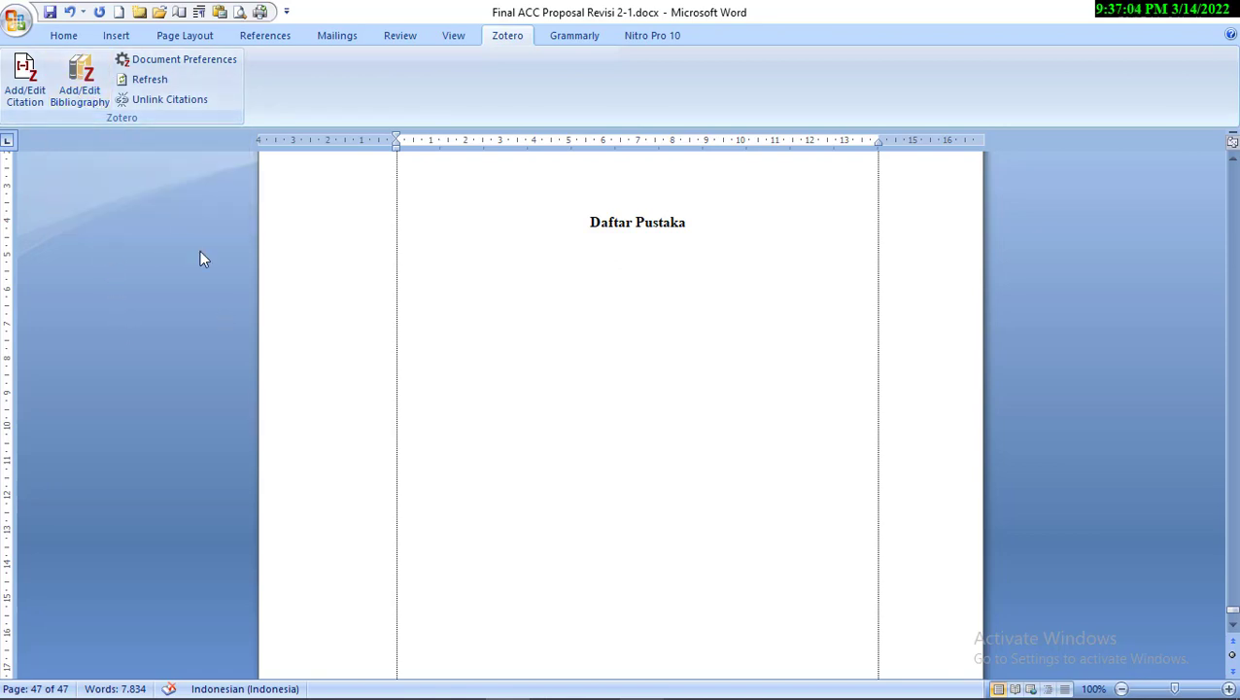
click(80, 98)
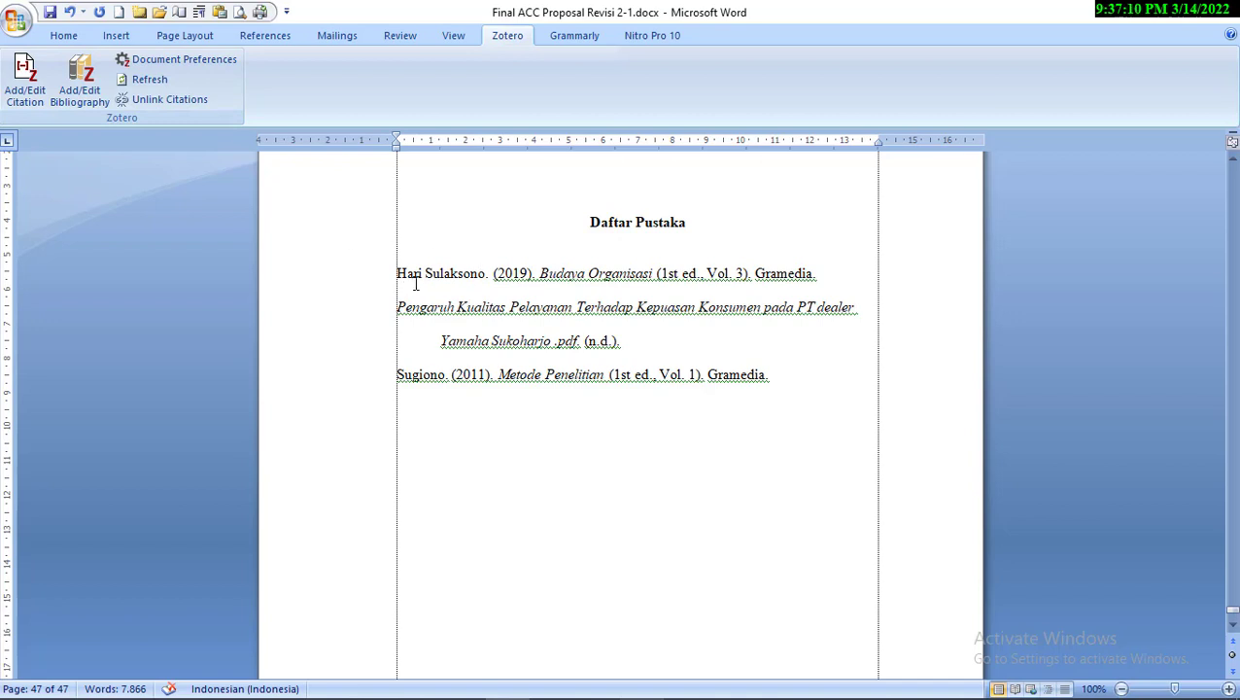
Justify the inserted bibliography entries and set their font to Times New Roman at size 12
drag(399, 273, 763, 384)
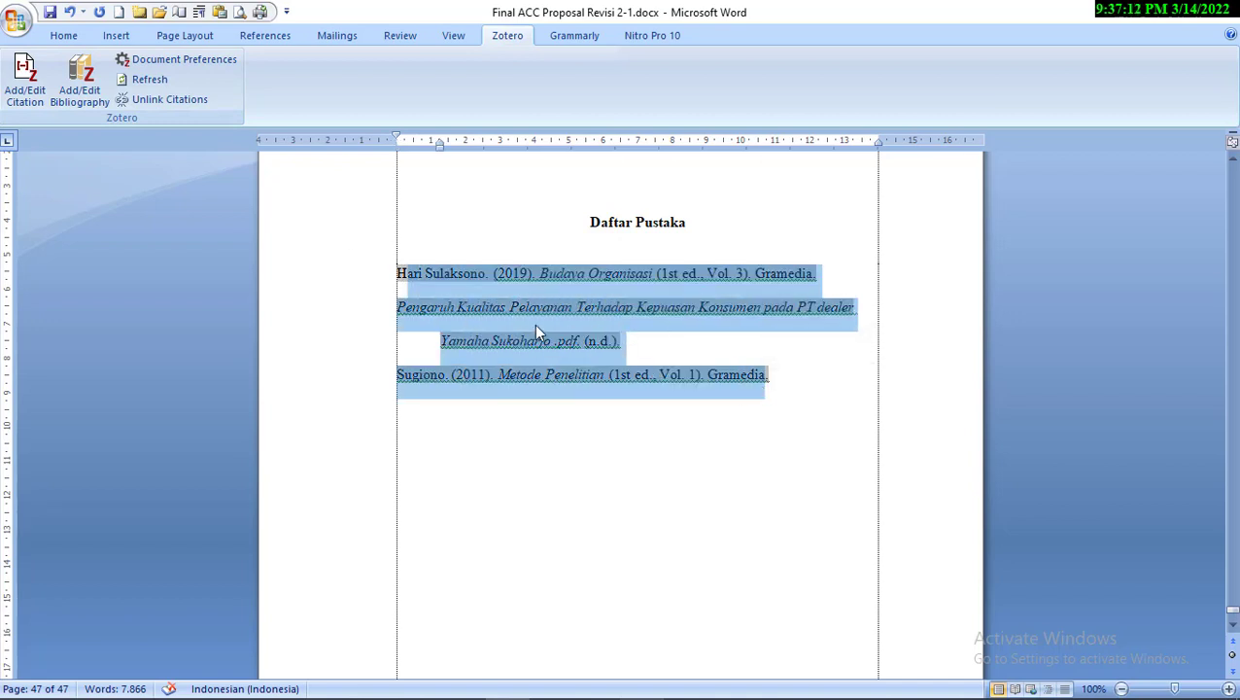
click(401, 273)
drag(399, 273, 680, 456)
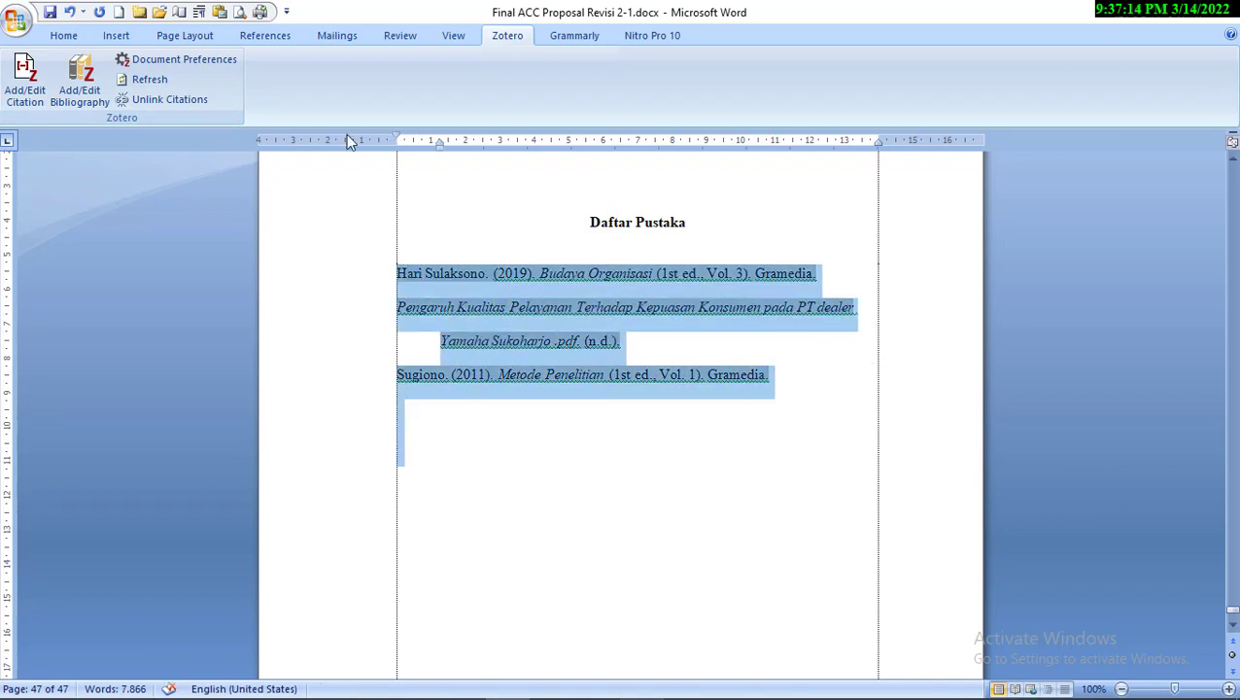
click(79, 35)
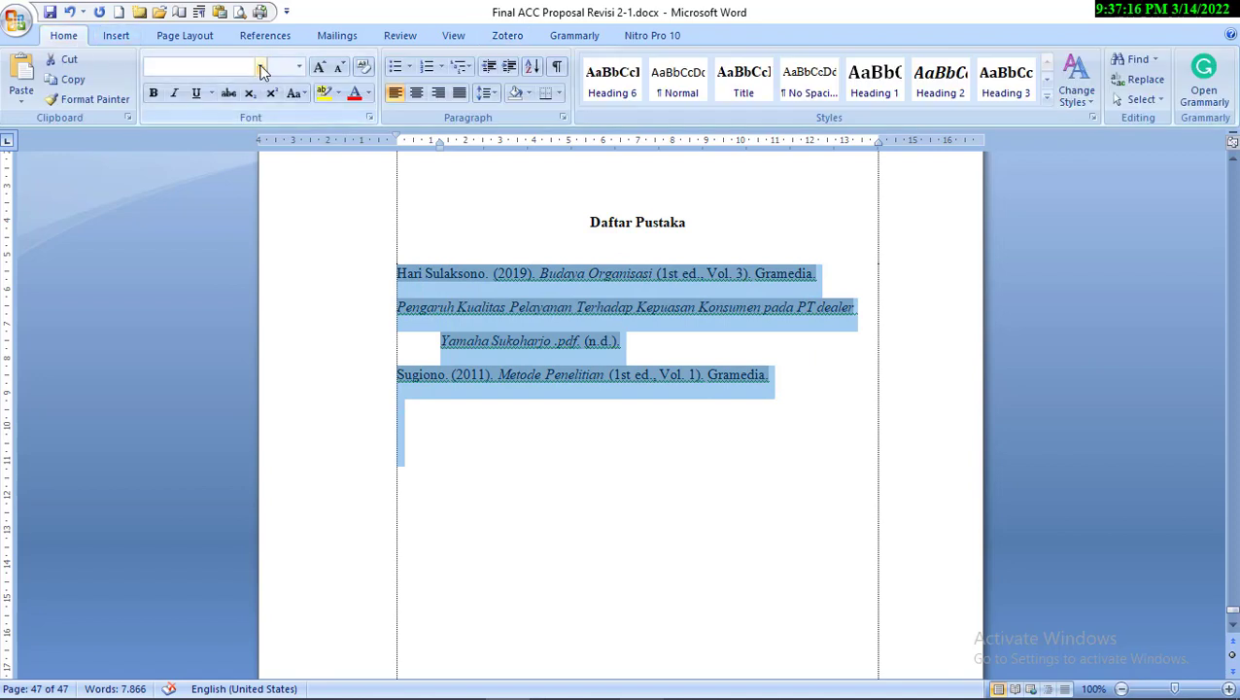
click(461, 93)
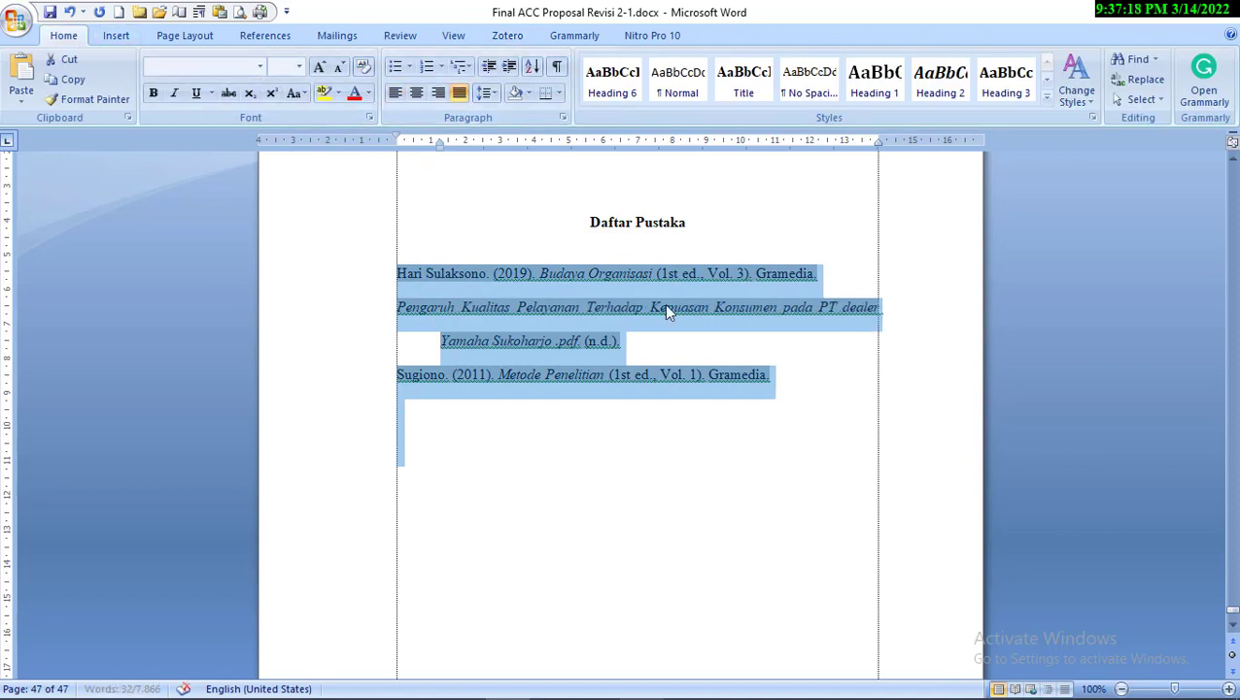
click(260, 66)
click(299, 66)
click(298, 66)
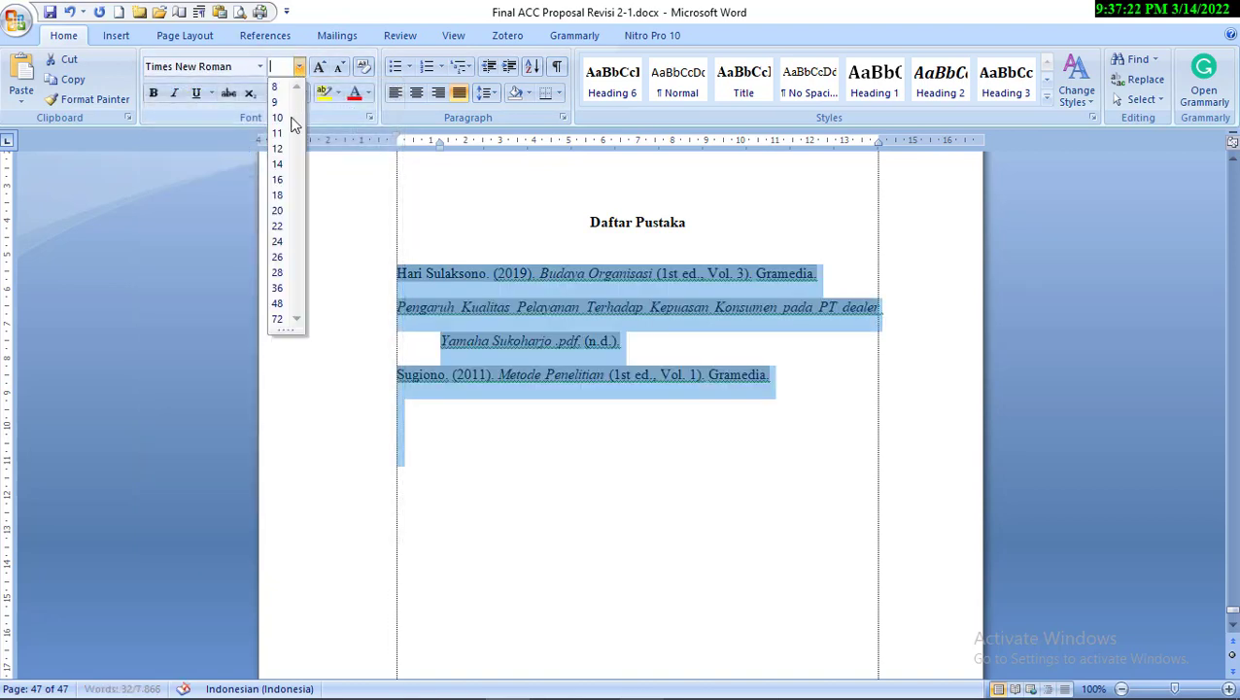
click(279, 147)
click(726, 483)
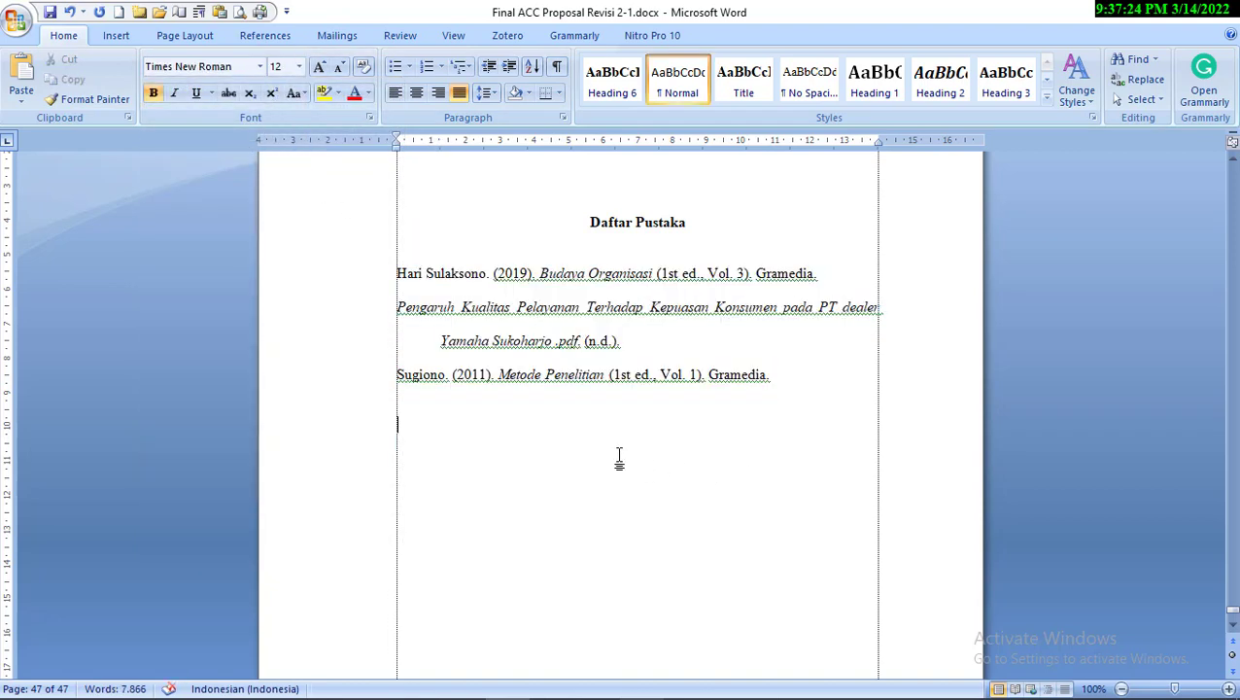